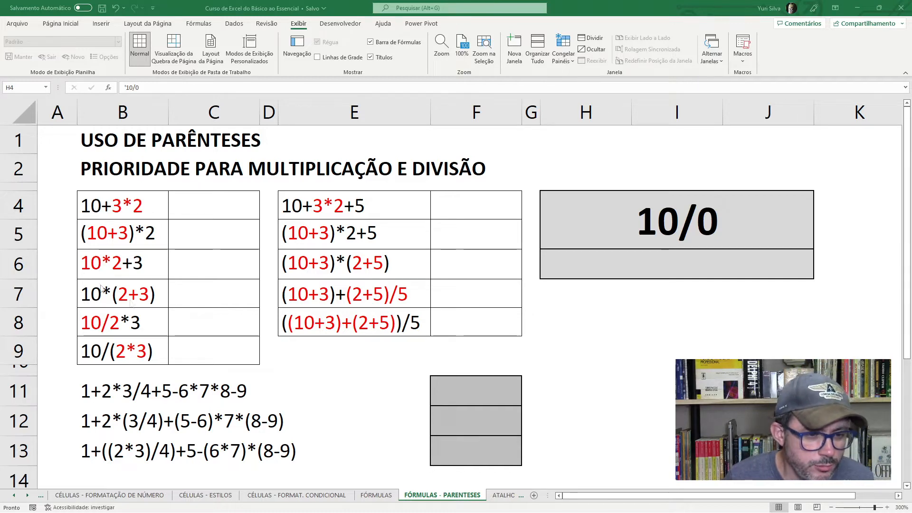
# - Enter the formula =10+3*2 in cell C4, beside the matching expression in B4
pyautogui.click(91, 196)
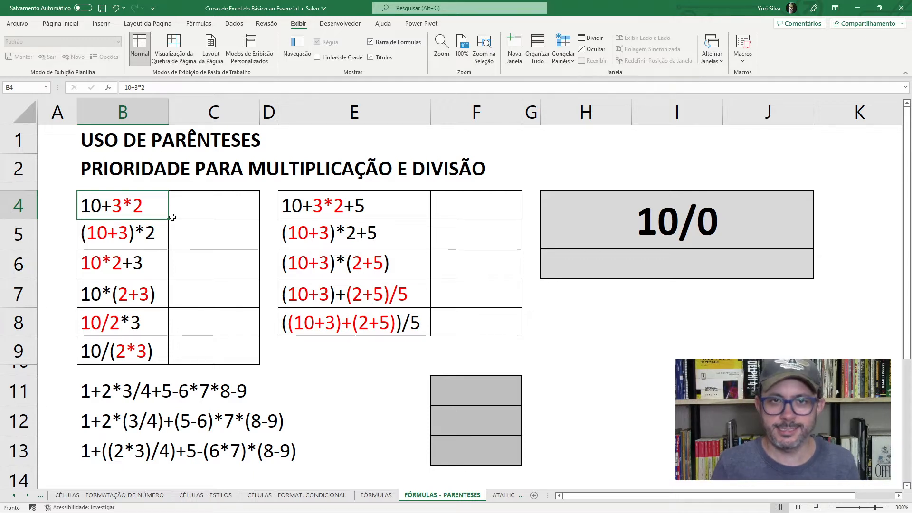
pyautogui.click(187, 205)
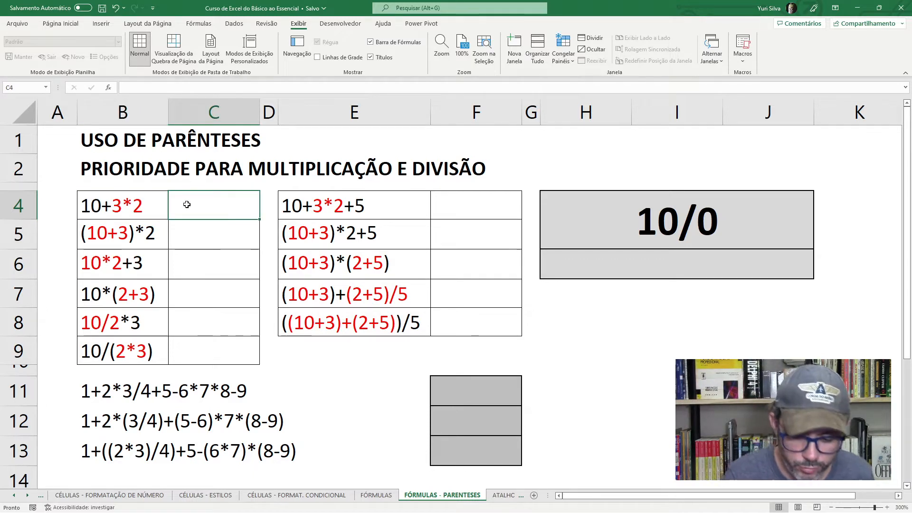
pyautogui.write('=')
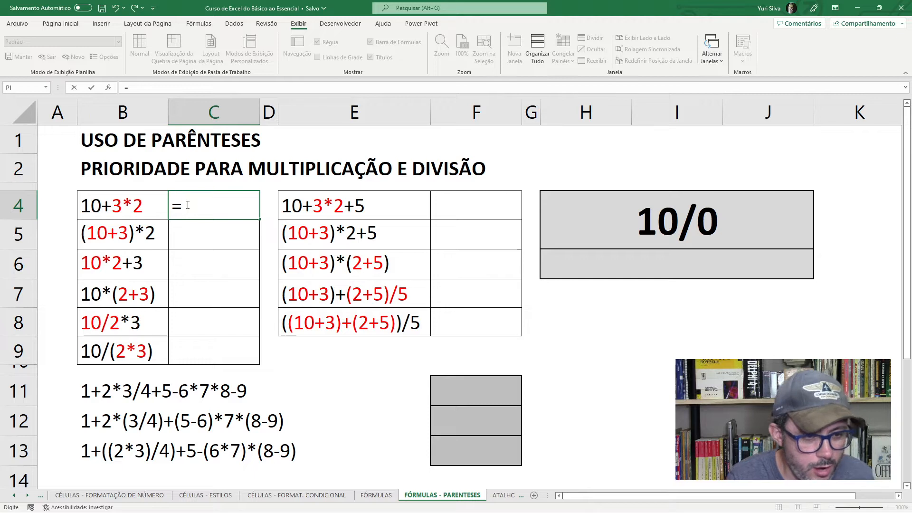
pyautogui.write('10')
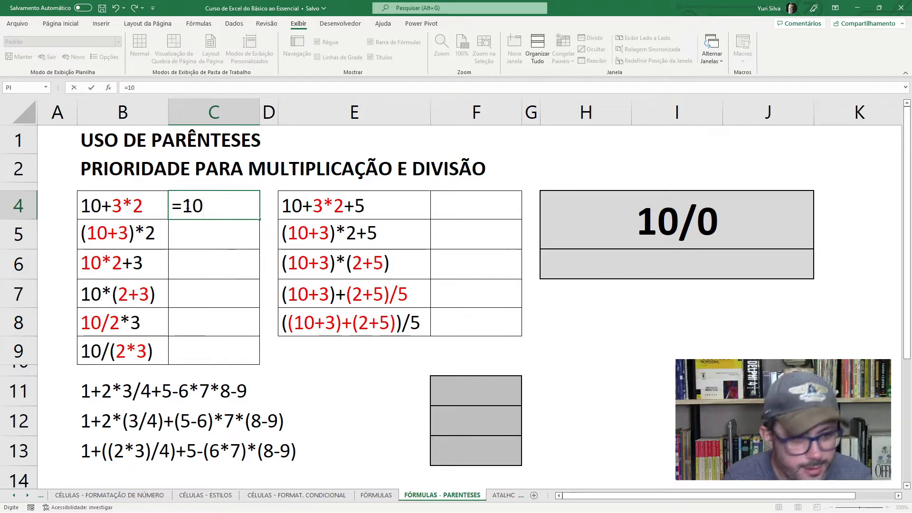
pyautogui.write('+3*2')
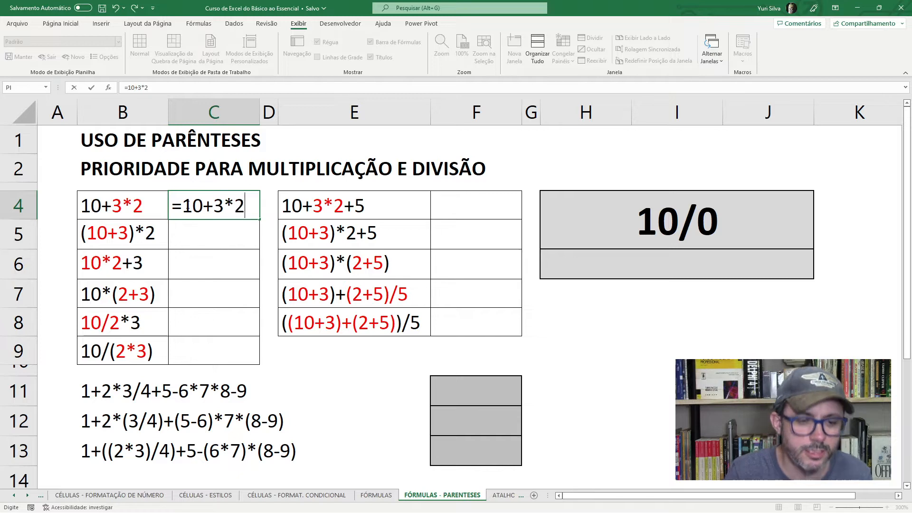
pyautogui.press('Return')
pyautogui.click(187, 204)
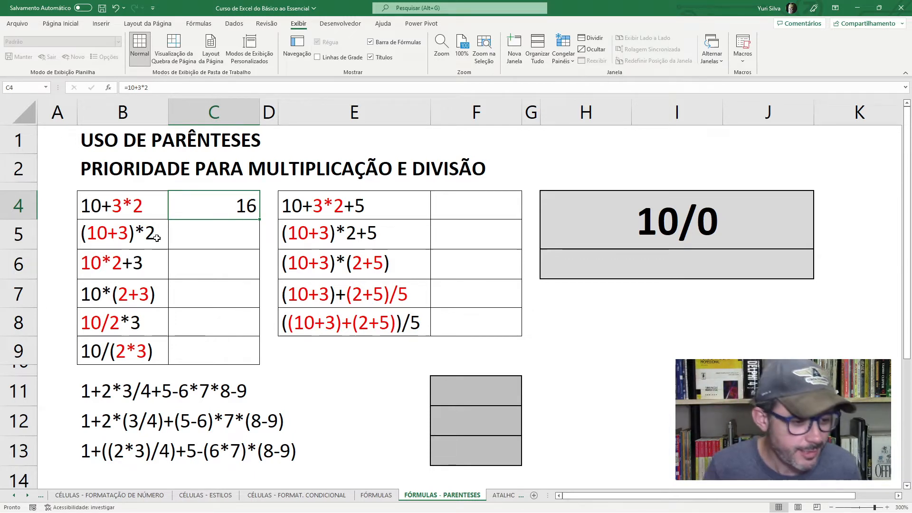
# - Calculate the parenthesised expression from B5 in cell C5 with the formula =(10+3)*2
pyautogui.click(153, 240)
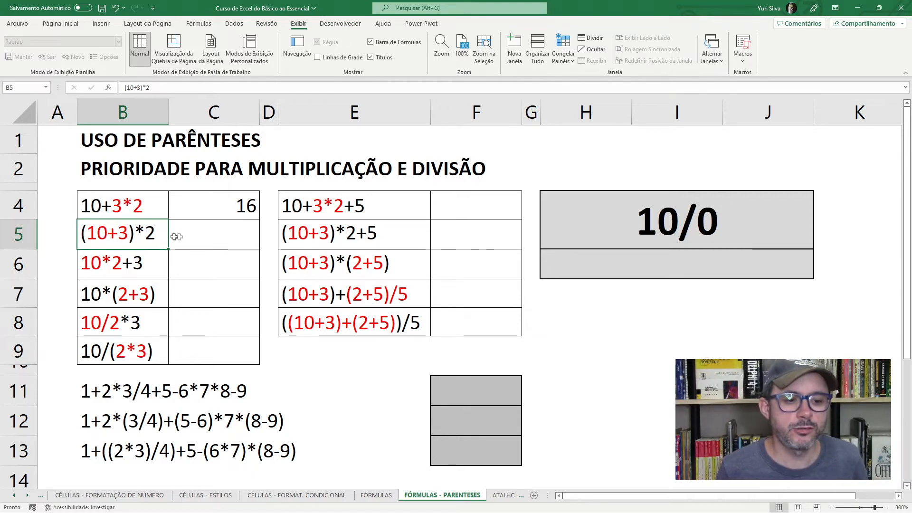
pyautogui.click(189, 231)
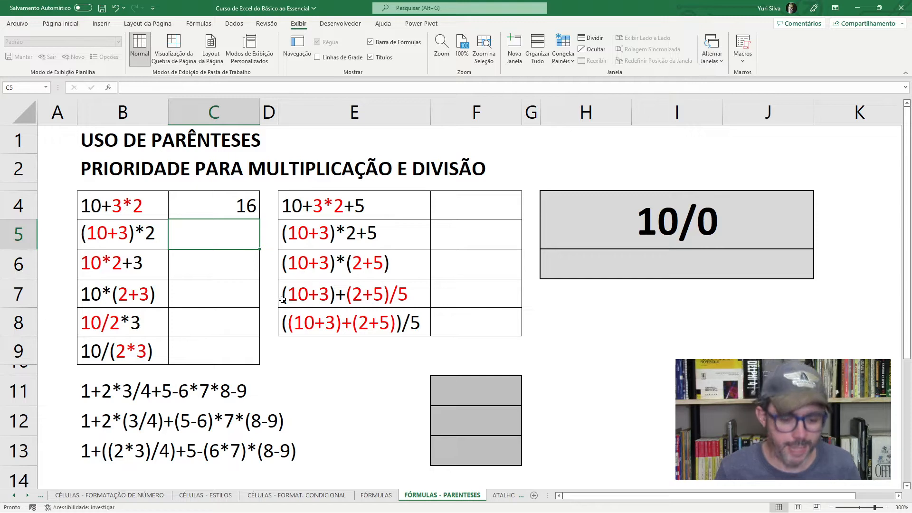
pyautogui.write('=')
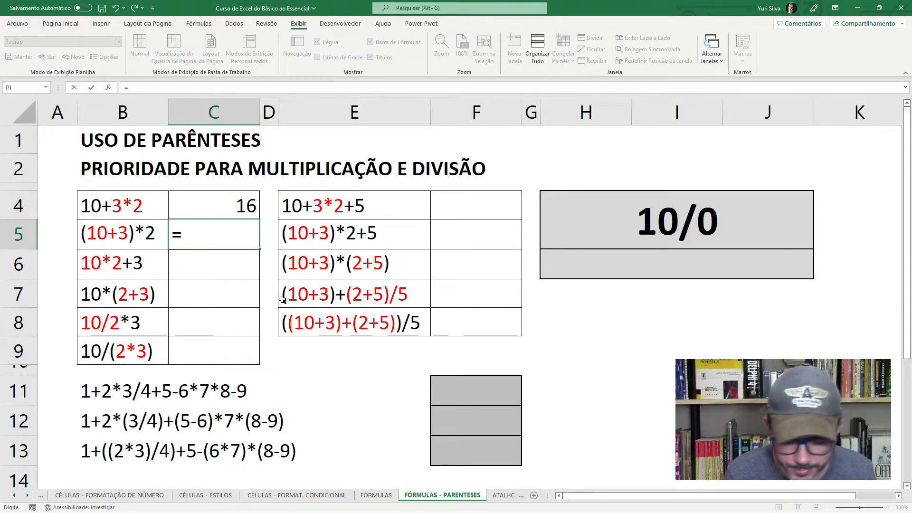
pyautogui.write('(10+')
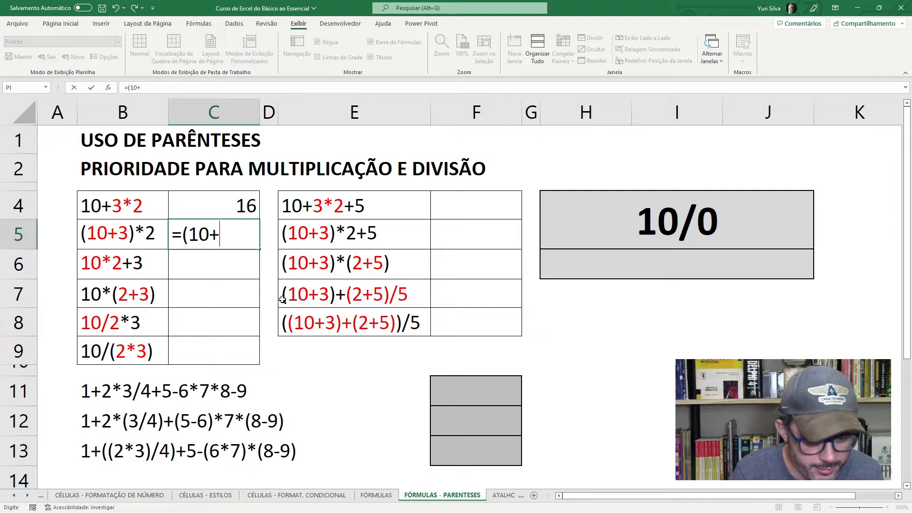
pyautogui.write('3)*')
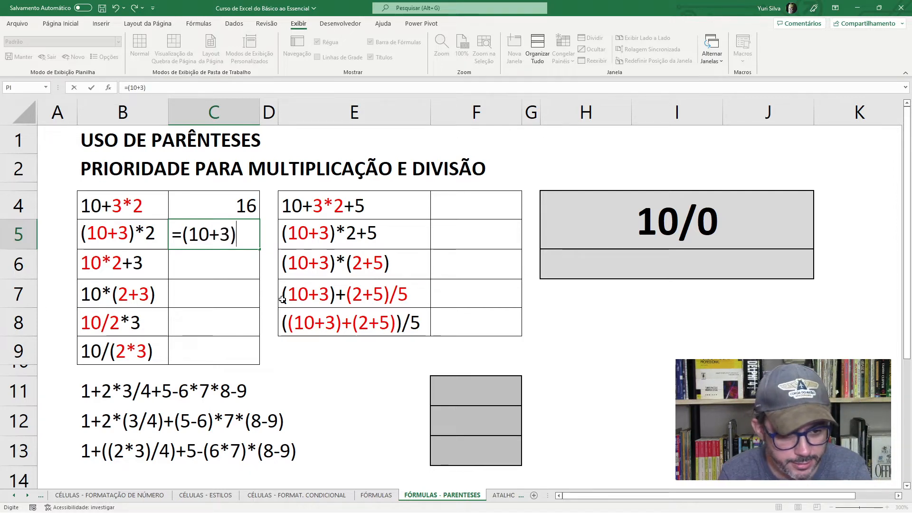
pyautogui.write('3')
pyautogui.press('BackSpace')
pyautogui.write('2')
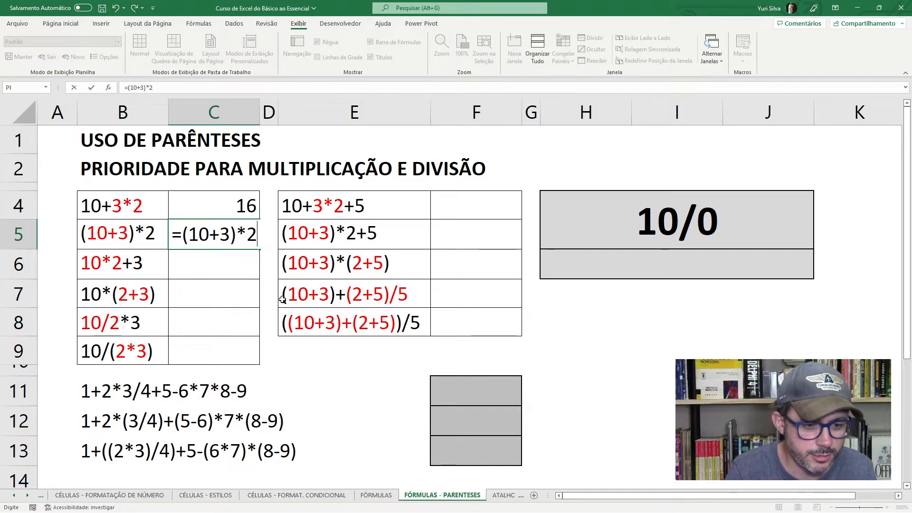
pyautogui.press('Return')
pyautogui.press('Up')
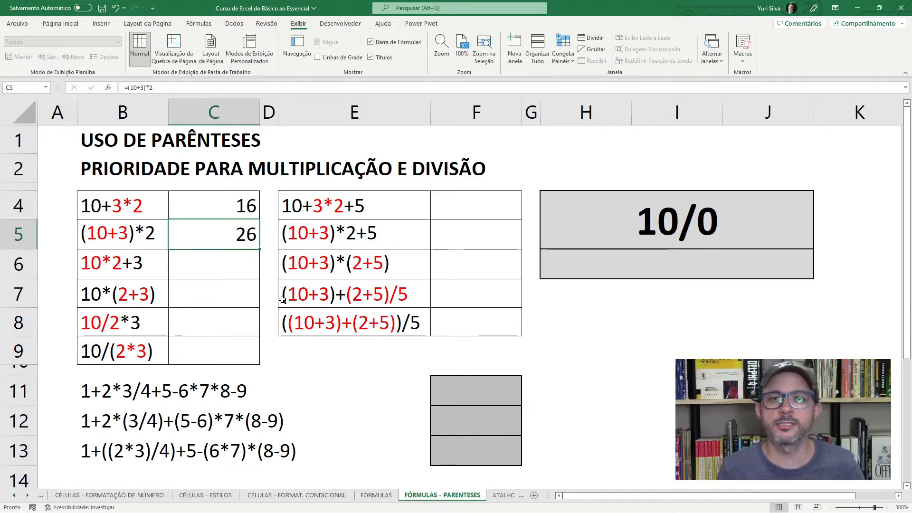
# - Enter the formula =10*2+3 in cell C6 to evaluate the expression written in B6
pyautogui.click(204, 265)
pyautogui.click(106, 269)
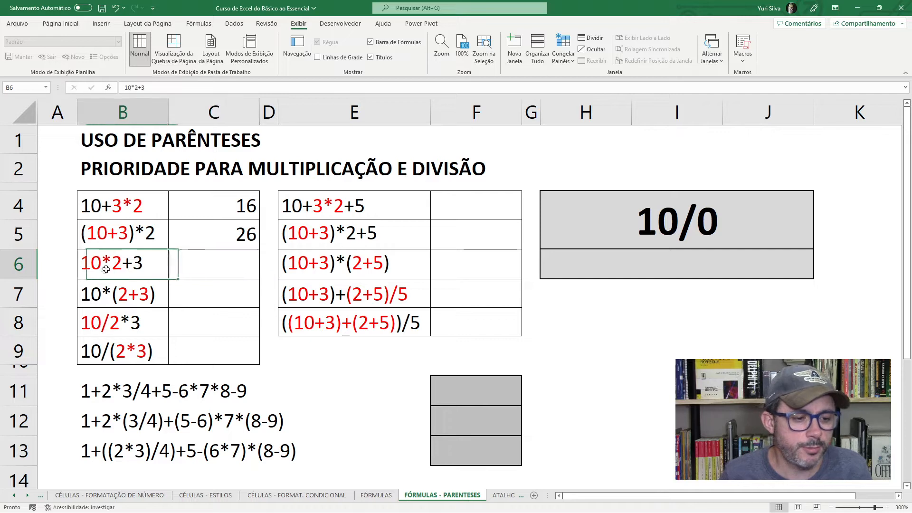
pyautogui.click(225, 269)
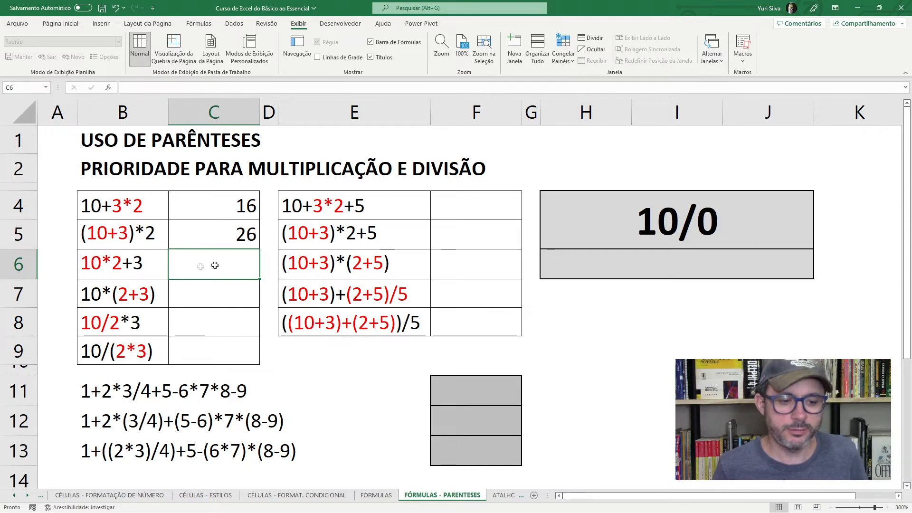
pyautogui.write('=')
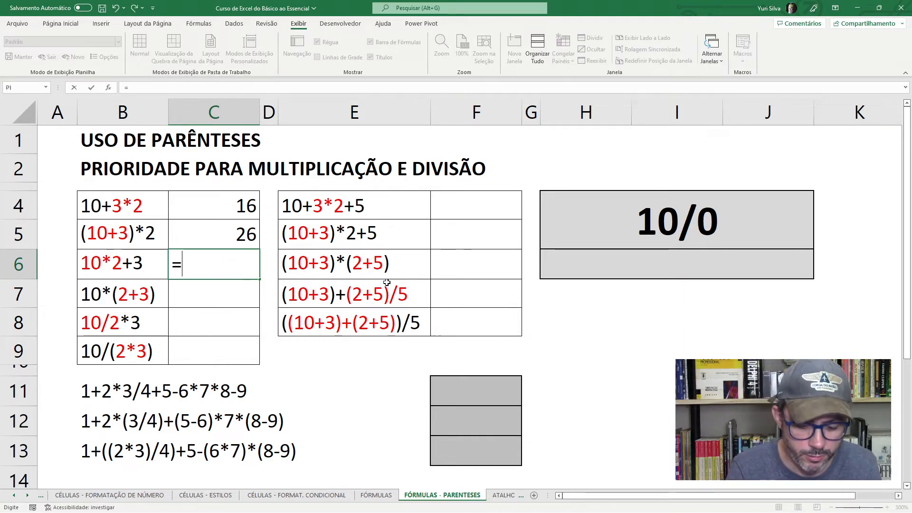
pyautogui.write('10*')
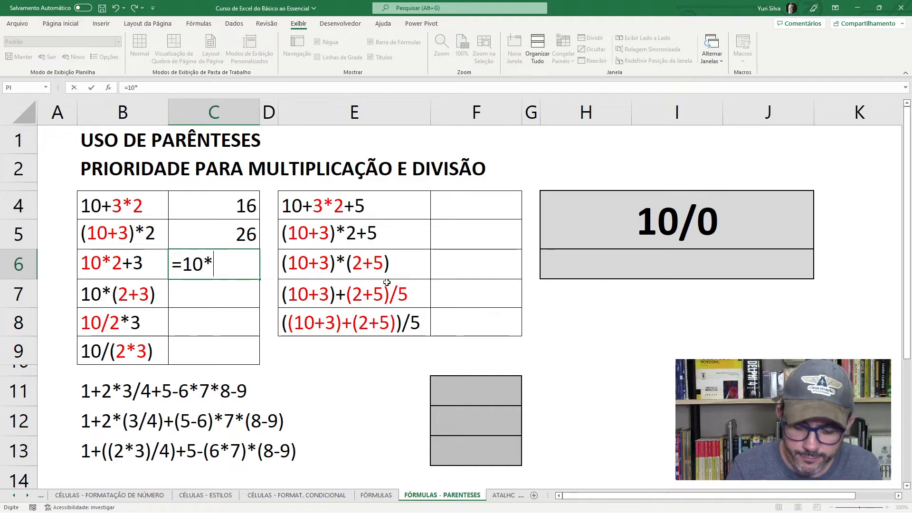
pyautogui.write('2+3')
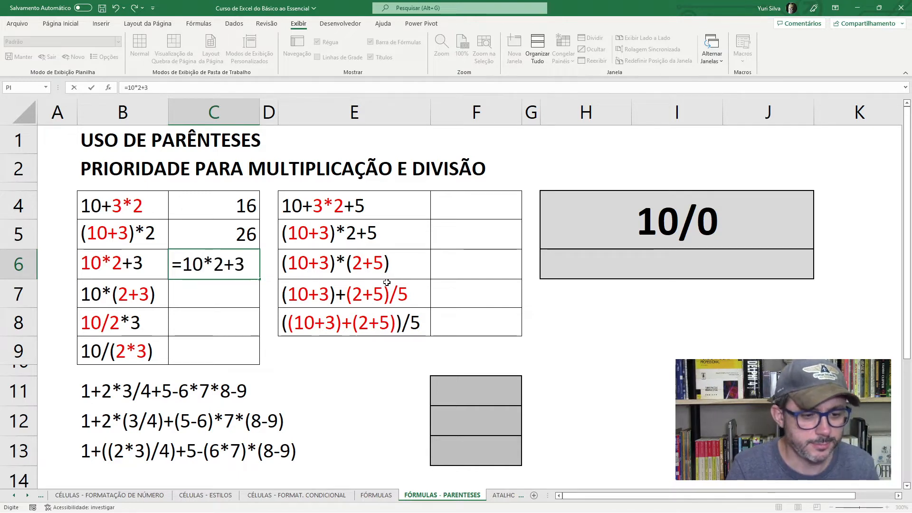
pyautogui.press('Return')
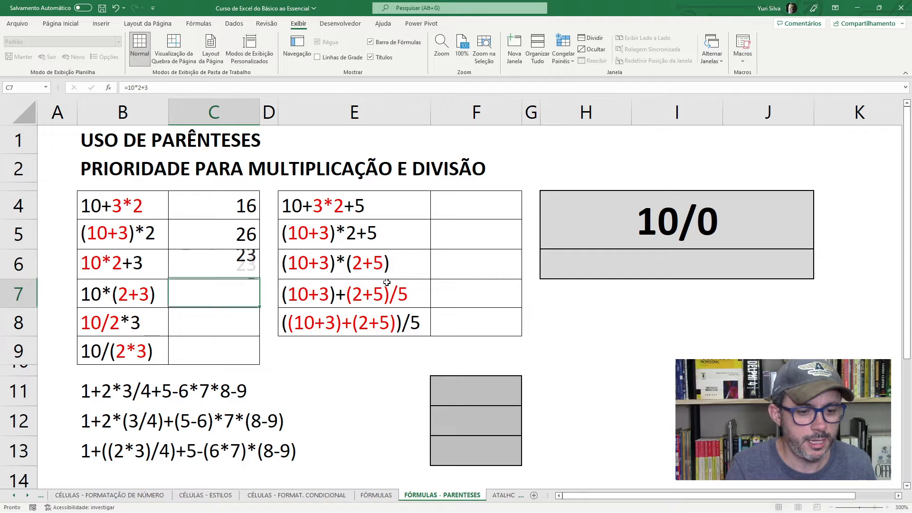
pyautogui.press('Up')
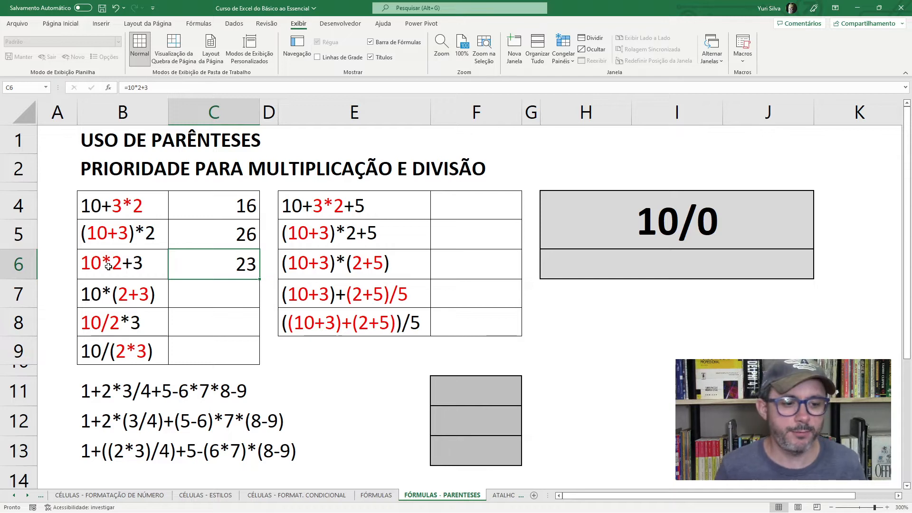
# - Evaluate the expression from B7 in cell C7 with the formula =10*(2+3)
pyautogui.click(172, 291)
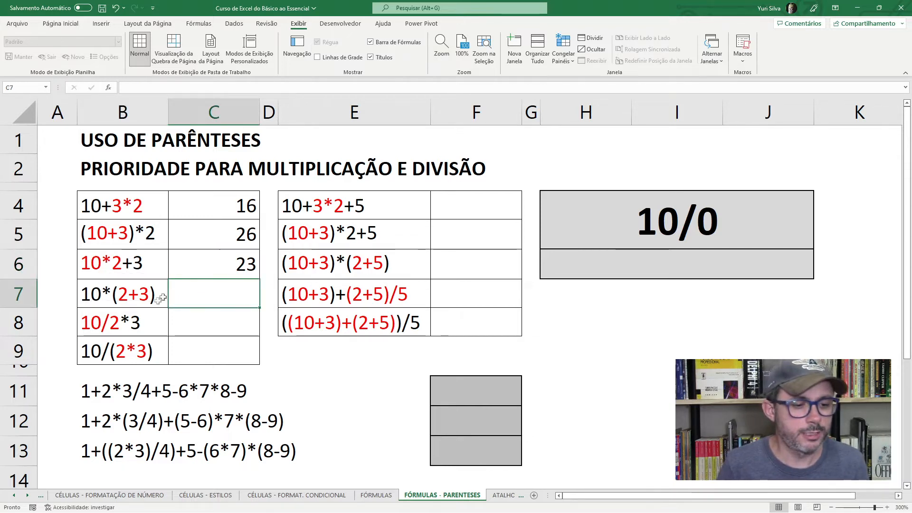
pyautogui.click(141, 296)
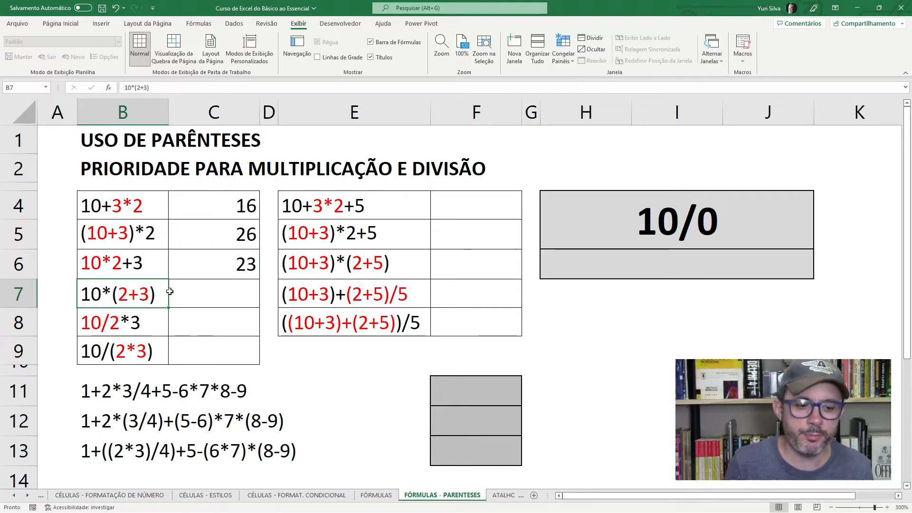
pyautogui.click(207, 297)
pyautogui.write('=10*')
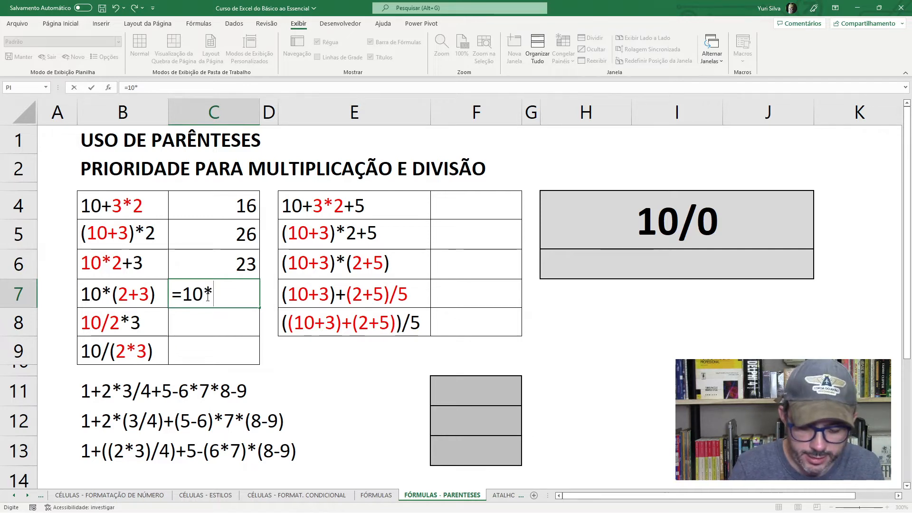
pyautogui.write('(2+3)')
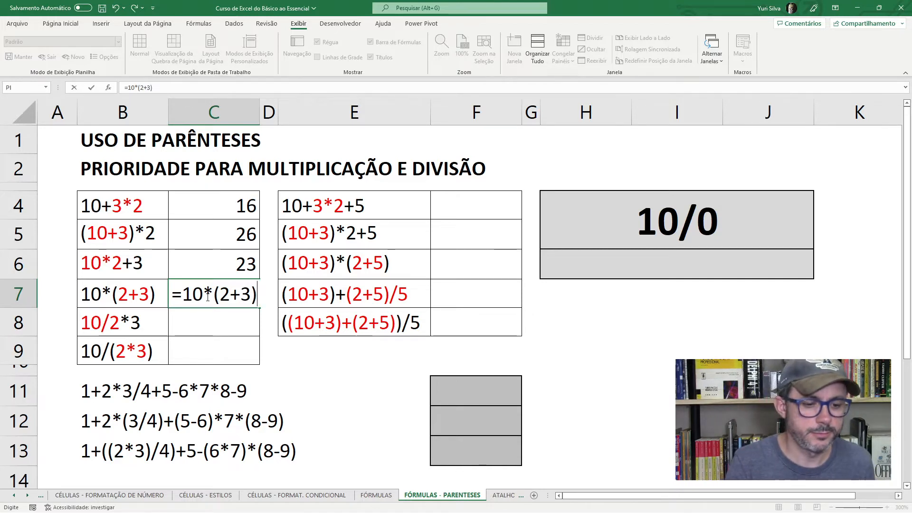
pyautogui.press('Return')
pyautogui.click(207, 297)
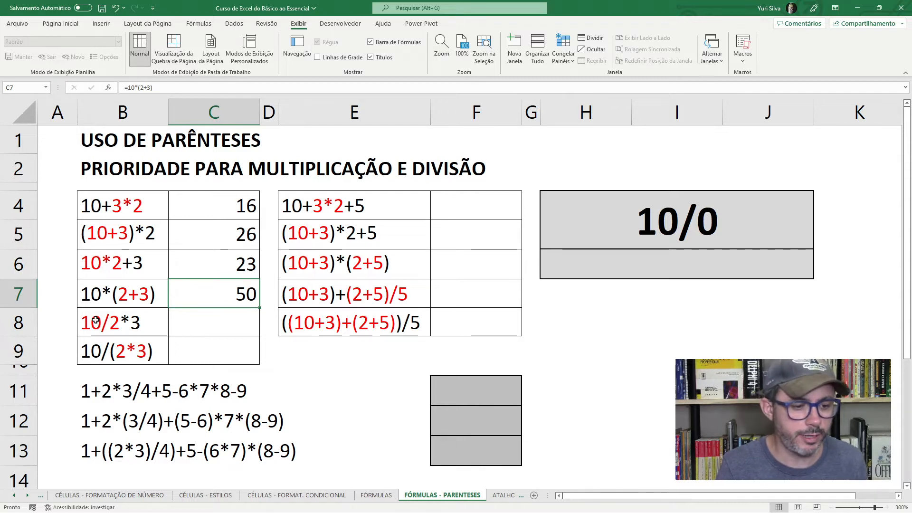
# - Enter the formula =10/2*3 in cell C8 to calculate the expression in B8
pyautogui.press('Down')
pyautogui.press('Left')
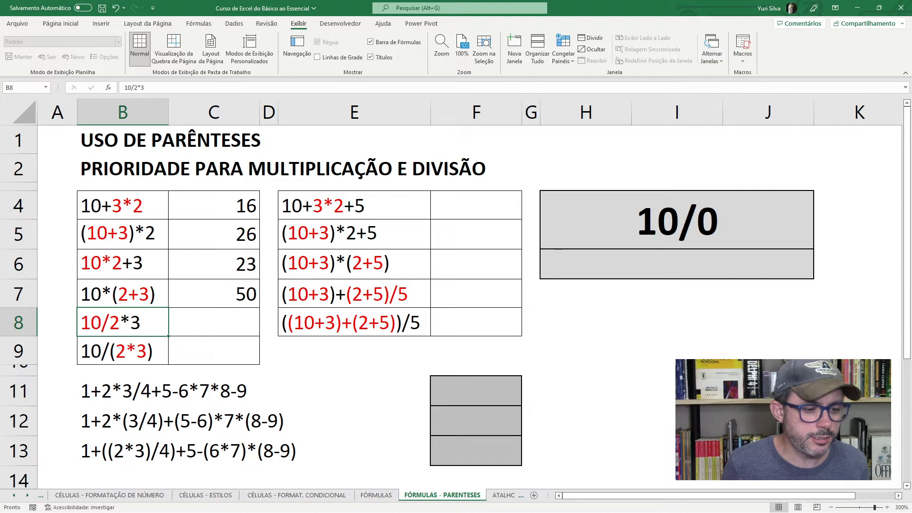
pyautogui.click(215, 328)
pyautogui.write('=')
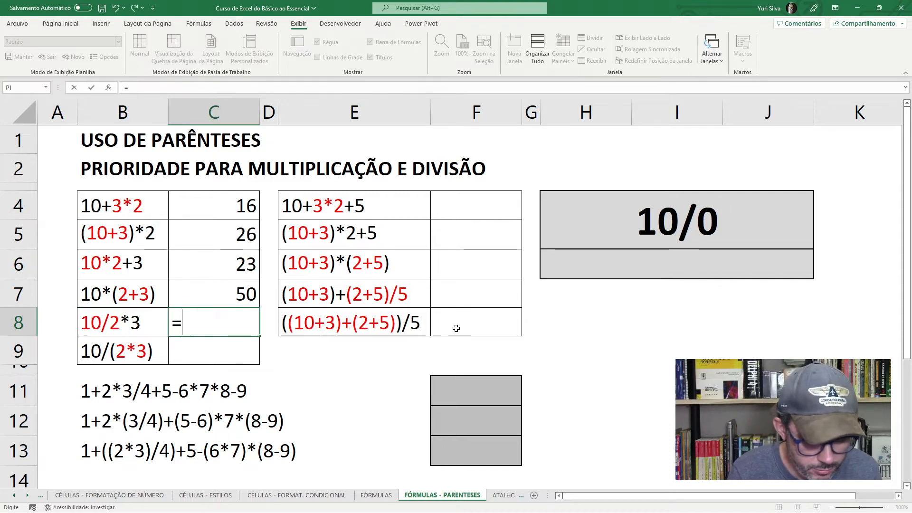
pyautogui.write('10/2')
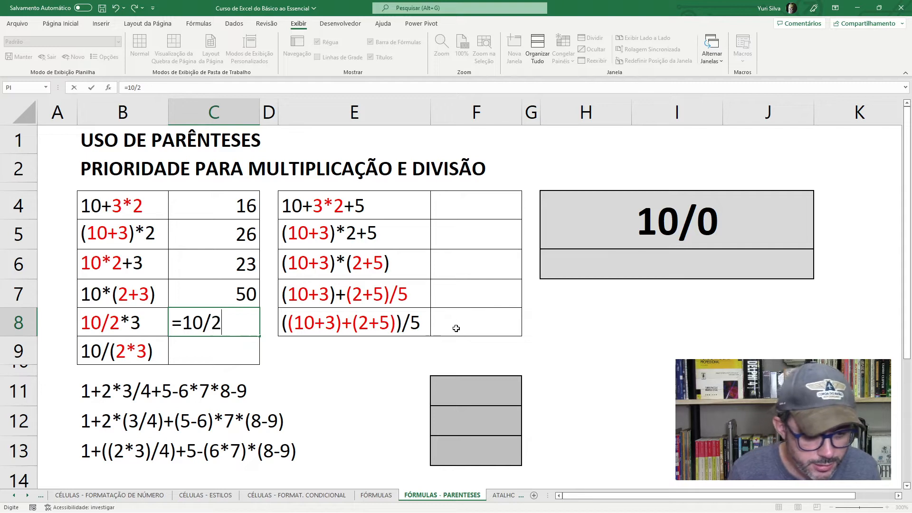
pyautogui.write('*3')
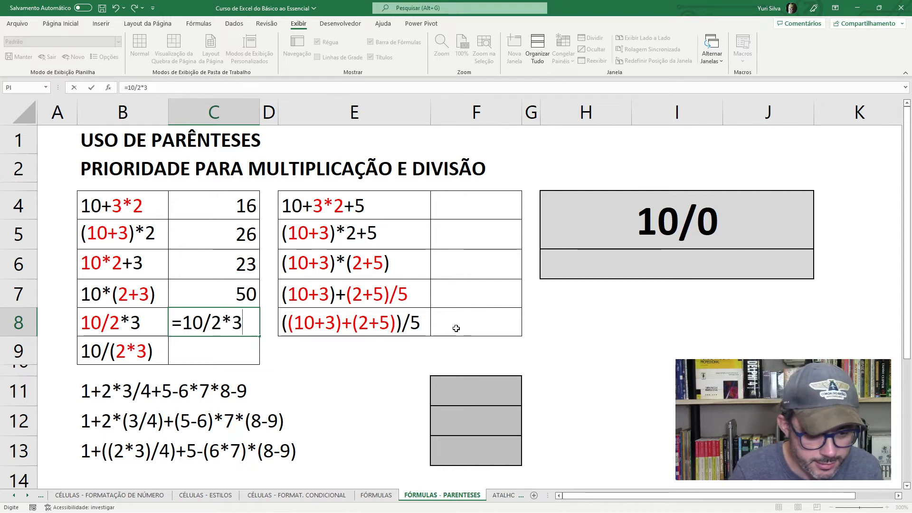
pyautogui.press('Return')
pyautogui.press('Up')
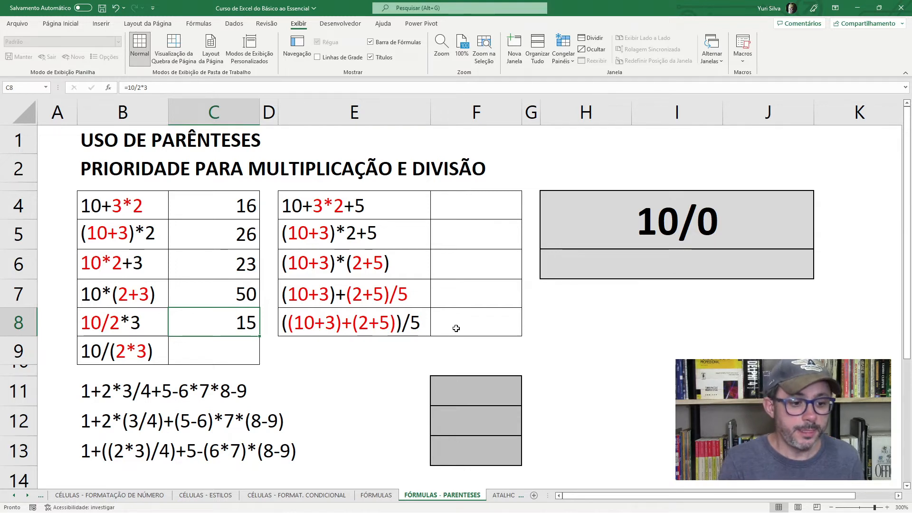
# - Enter the formula =10/(2*3) in cell C9 to evaluate the expression written in B9
pyautogui.press('Down')
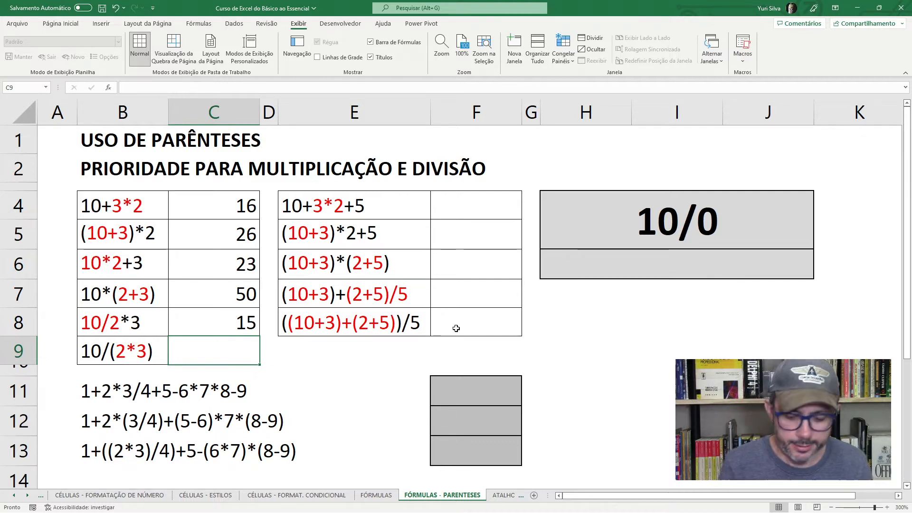
pyautogui.write('=10')
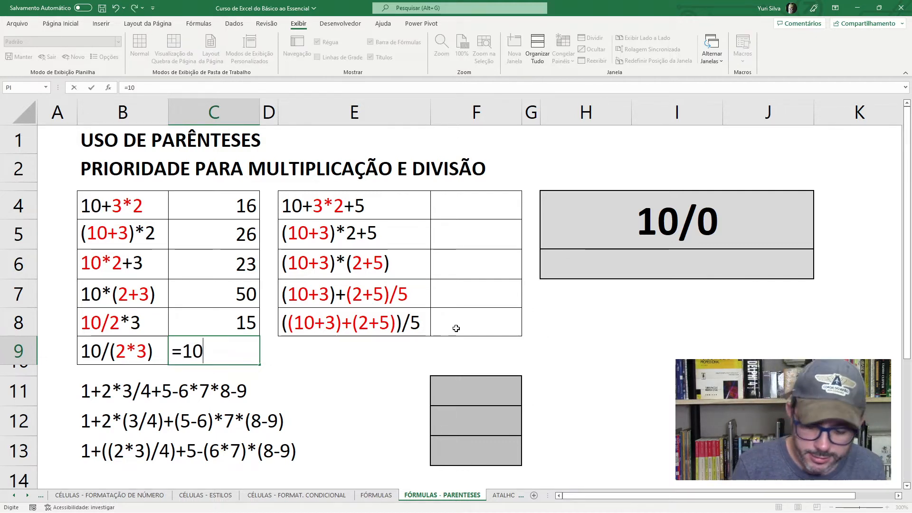
pyautogui.write('/')
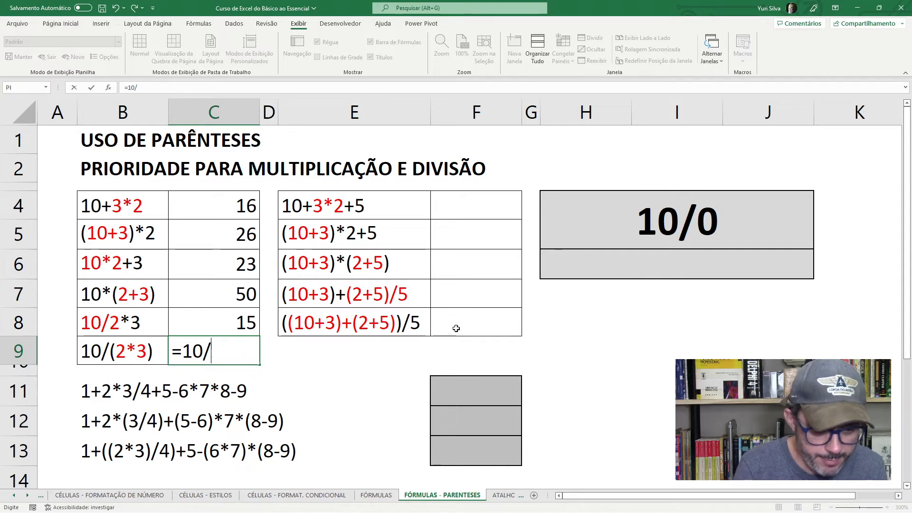
pyautogui.write('(2')
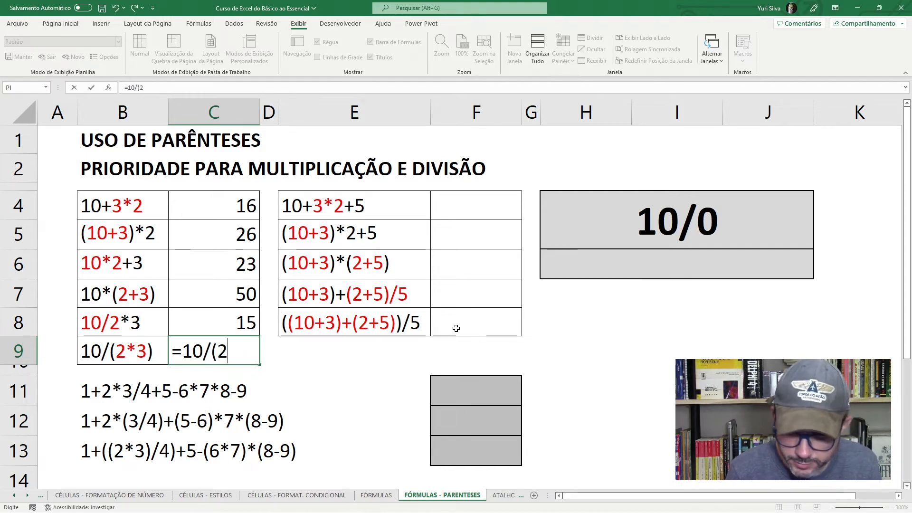
pyautogui.write('*3)')
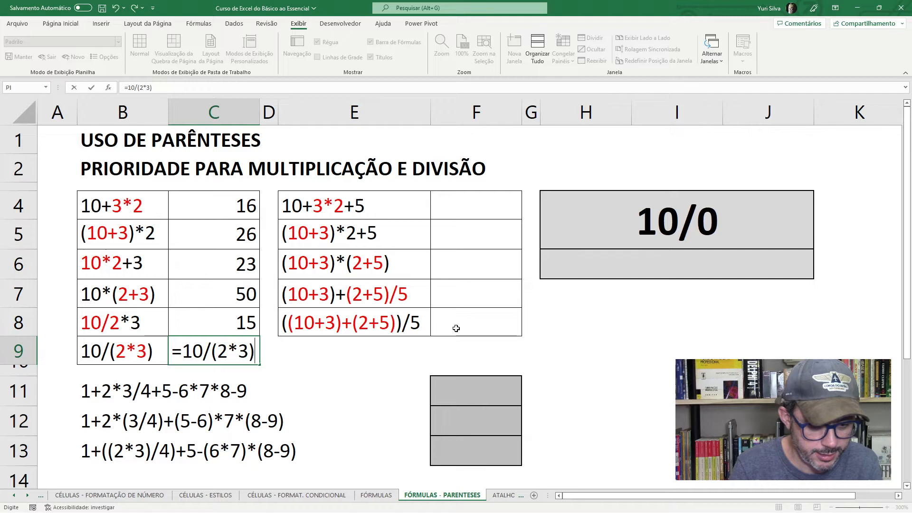
pyautogui.hotkey('ctrl', 'Return')
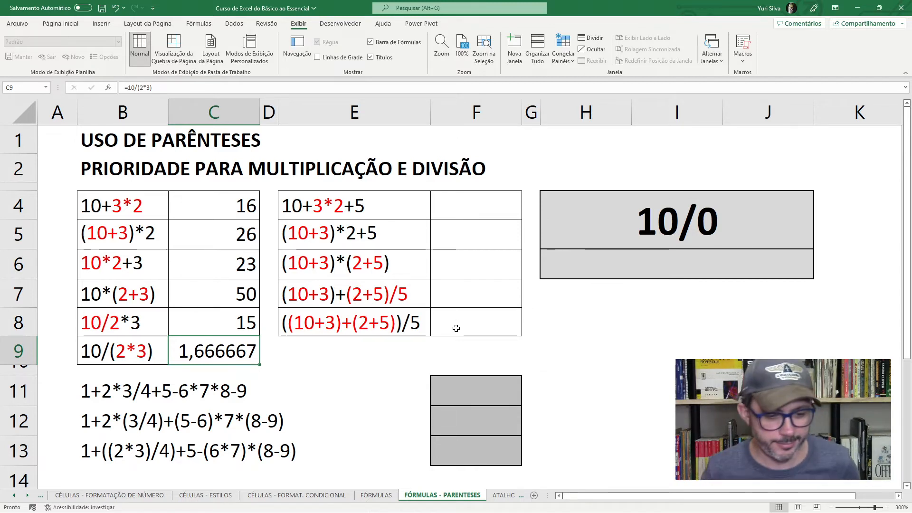
# - Calculate the expression from E4 in cell F4 with the formula =10+3*2+5
pyautogui.press('Up')
pyautogui.press('Up')
pyautogui.press('Up')
pyautogui.press('Up')
pyautogui.press('Up')
pyautogui.press('Up')
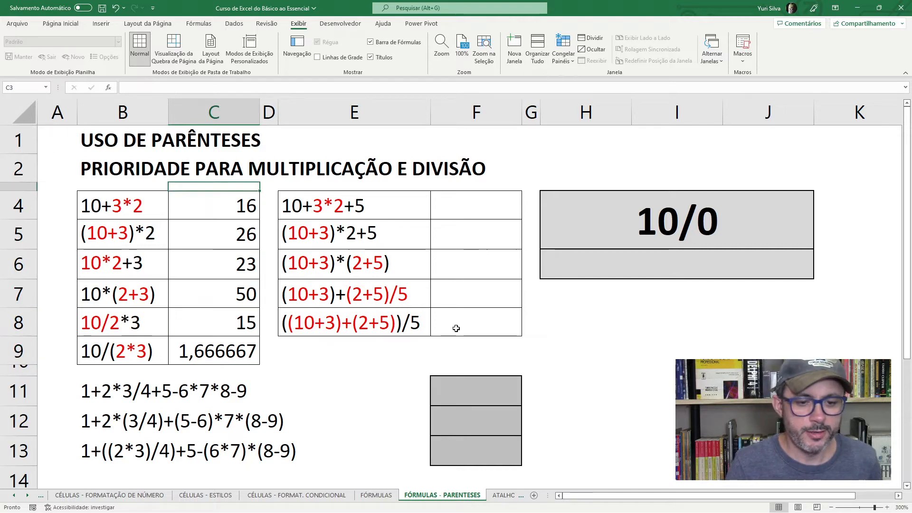
pyautogui.press('Right')
pyautogui.press('Right')
pyautogui.press('Down')
pyautogui.press('Right')
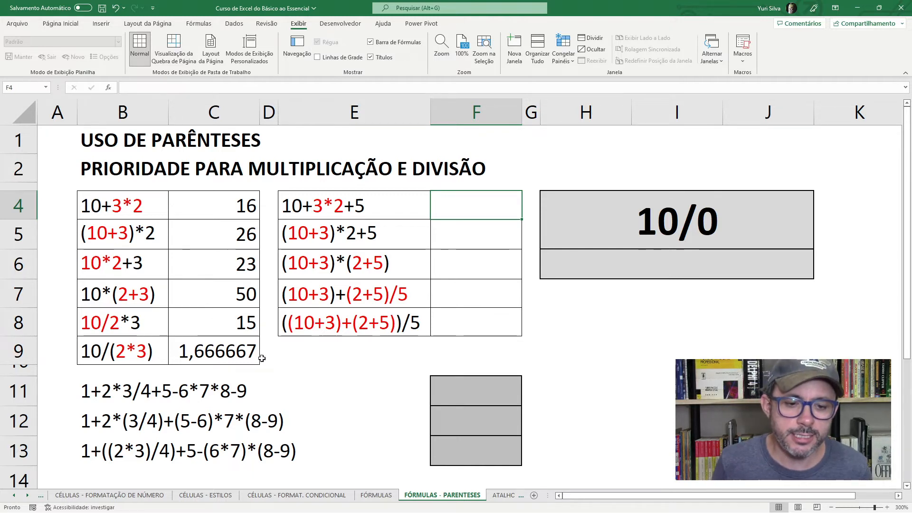
pyautogui.click(295, 205)
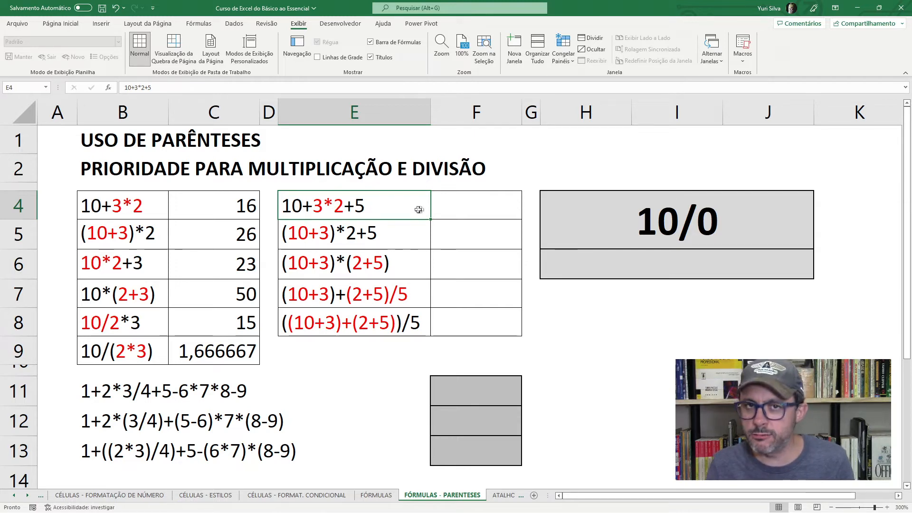
pyautogui.click(468, 204)
pyautogui.write('=')
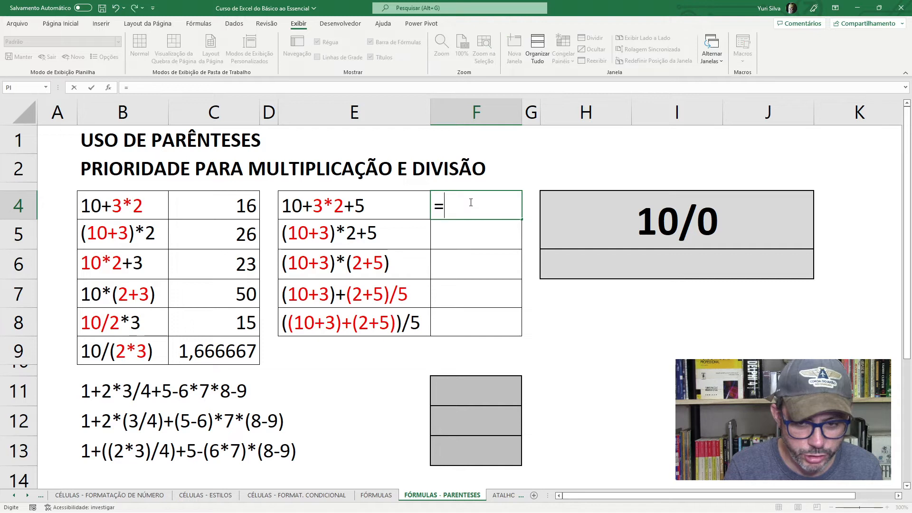
pyautogui.write('10+3*')
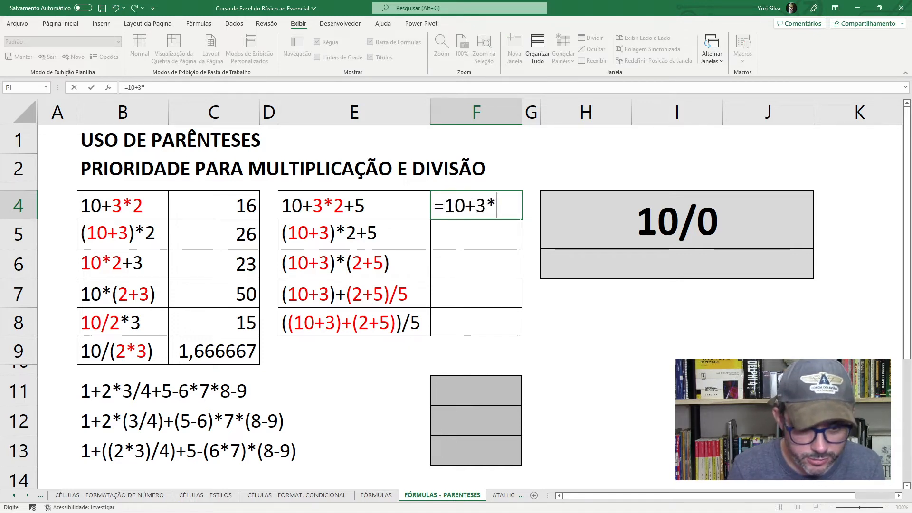
pyautogui.write('2+5')
pyautogui.press('Return')
pyautogui.click(470, 202)
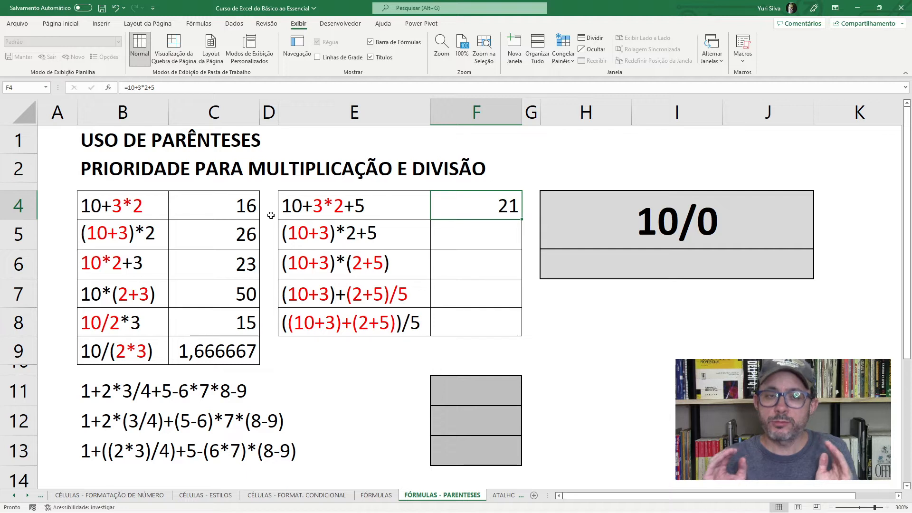
# - Evaluate the expression from E5 in cell F5 with the formula =(10+3)*2+5 and compare it with the formula in F4
pyautogui.click(308, 224)
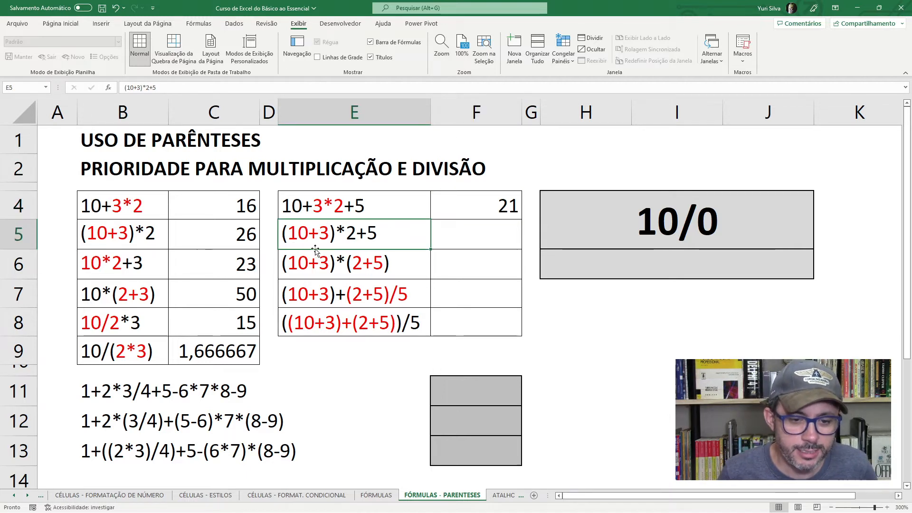
pyautogui.click(313, 205)
pyautogui.click(311, 225)
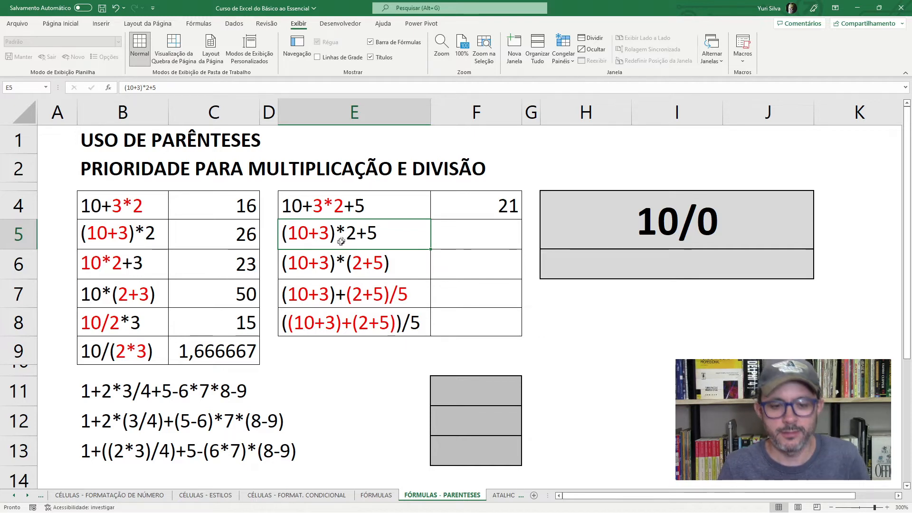
pyautogui.click(472, 237)
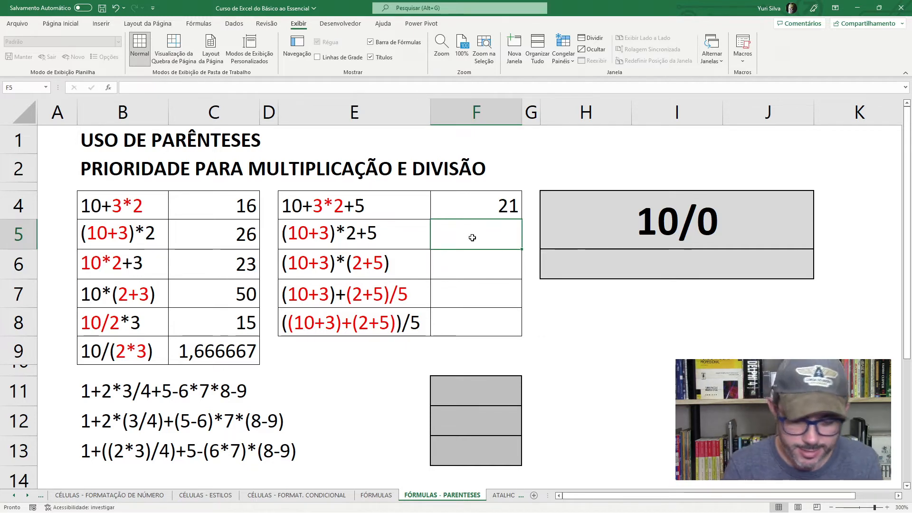
pyautogui.write('=(10')
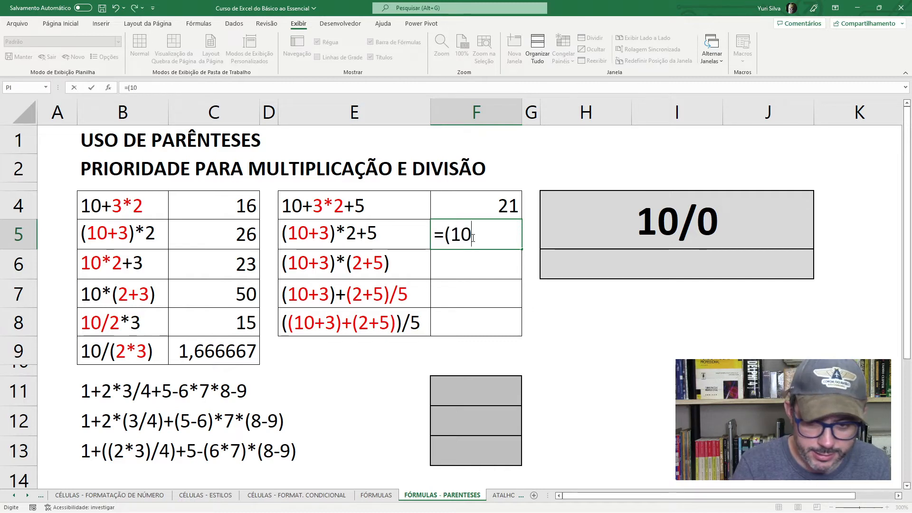
pyautogui.write('+3')
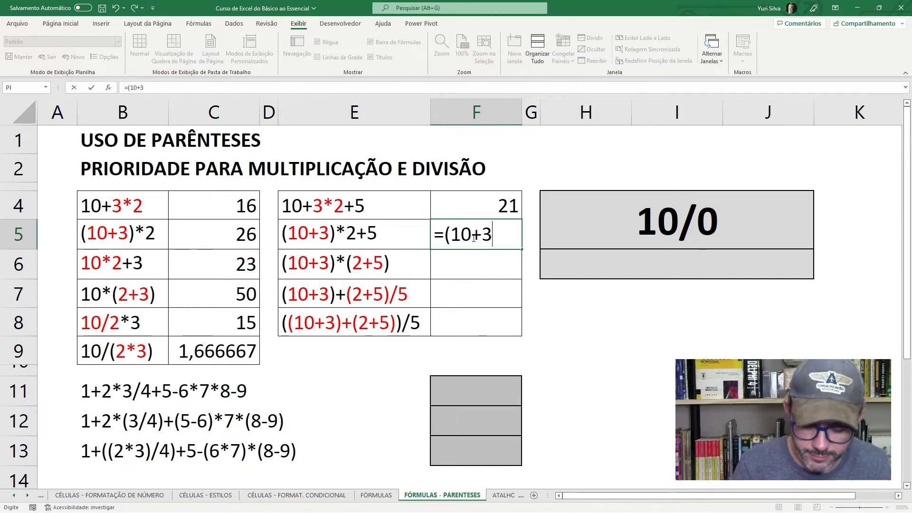
pyautogui.write(')')
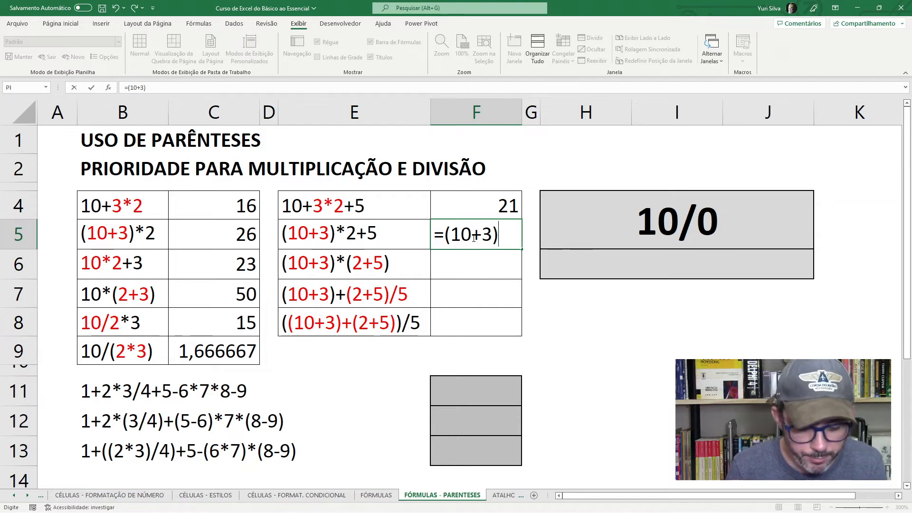
pyautogui.write('*2')
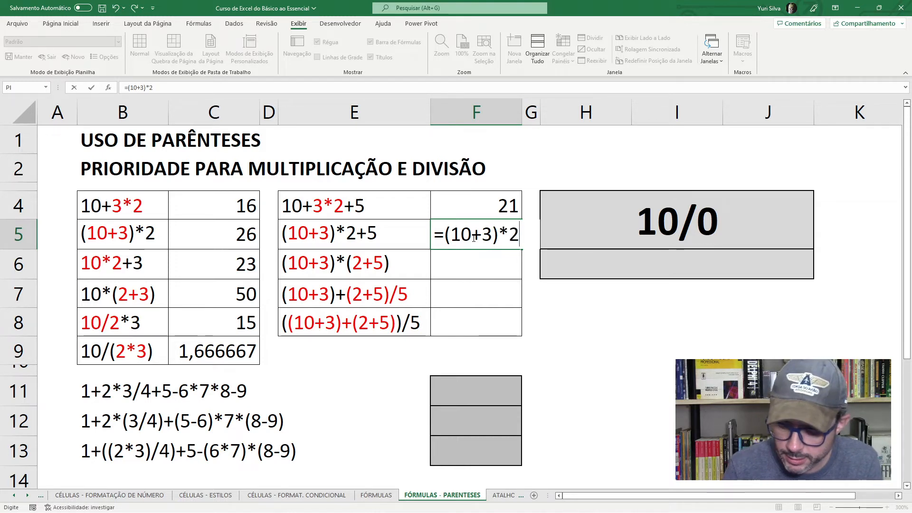
pyautogui.write('+5')
pyautogui.hotkey('ctrl', 'Return')
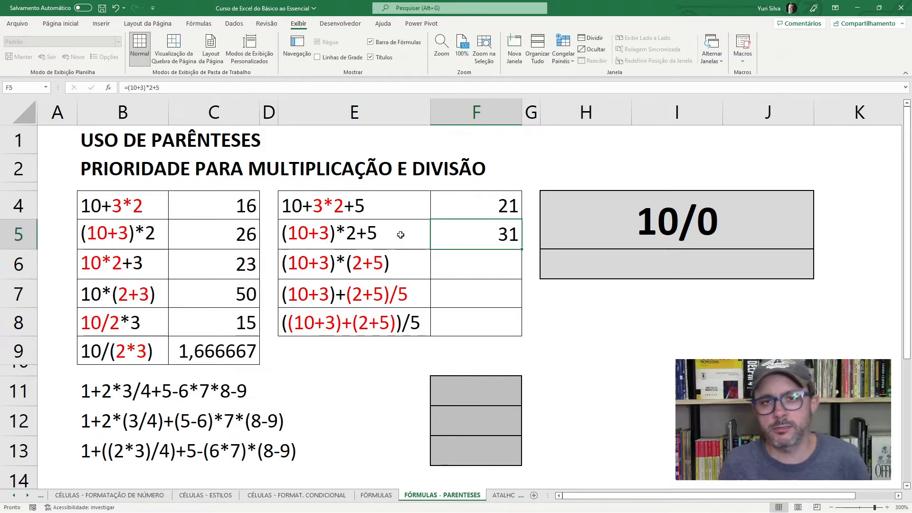
pyautogui.click(472, 205)
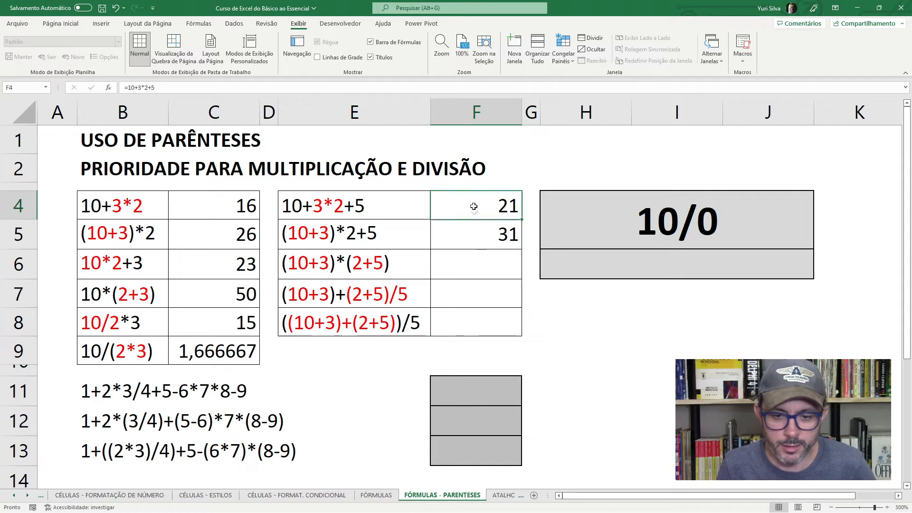
pyautogui.click(474, 233)
pyautogui.click(480, 208)
pyautogui.click(474, 232)
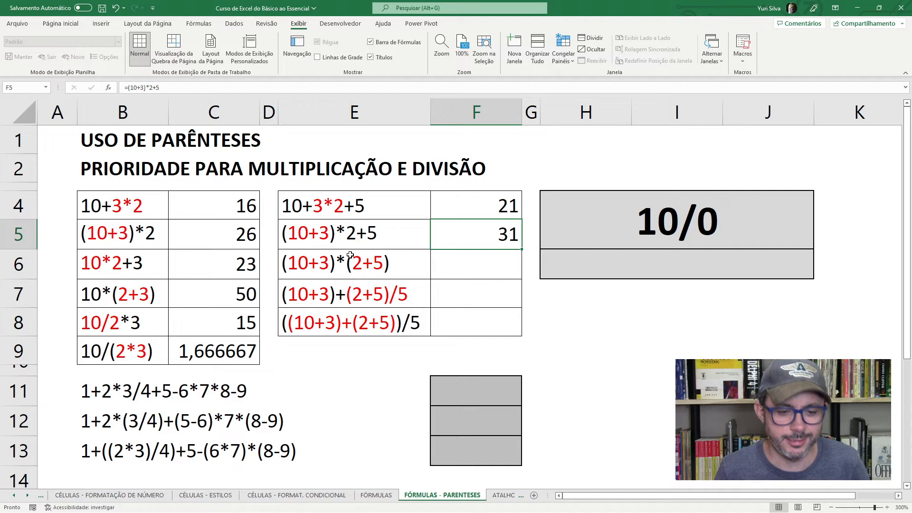
# - Enter the formula =(10+3)*(2+5) in cell F6 to calculate the expression in E6
pyautogui.click(309, 269)
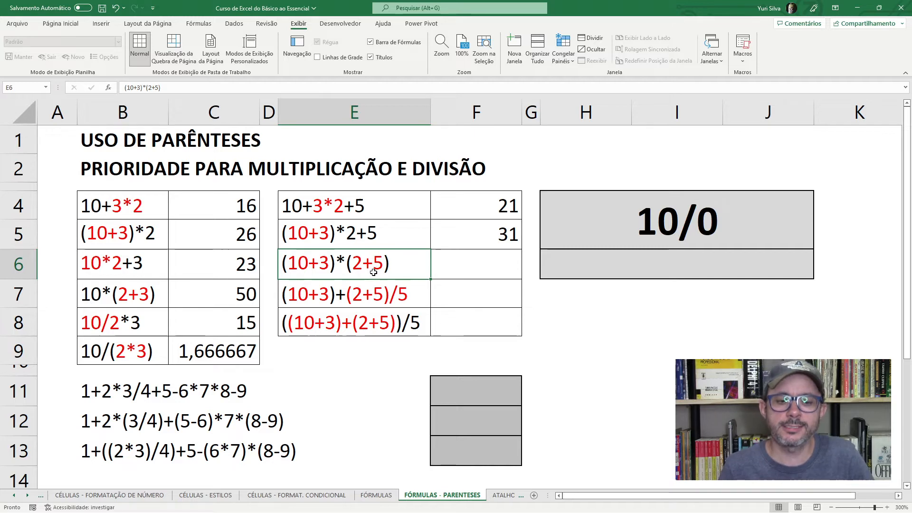
pyautogui.click(476, 265)
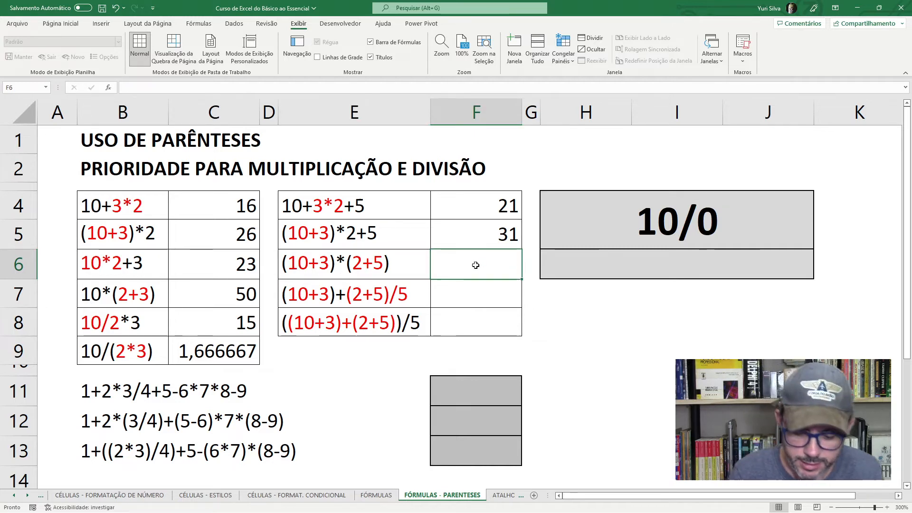
pyautogui.write('=(')
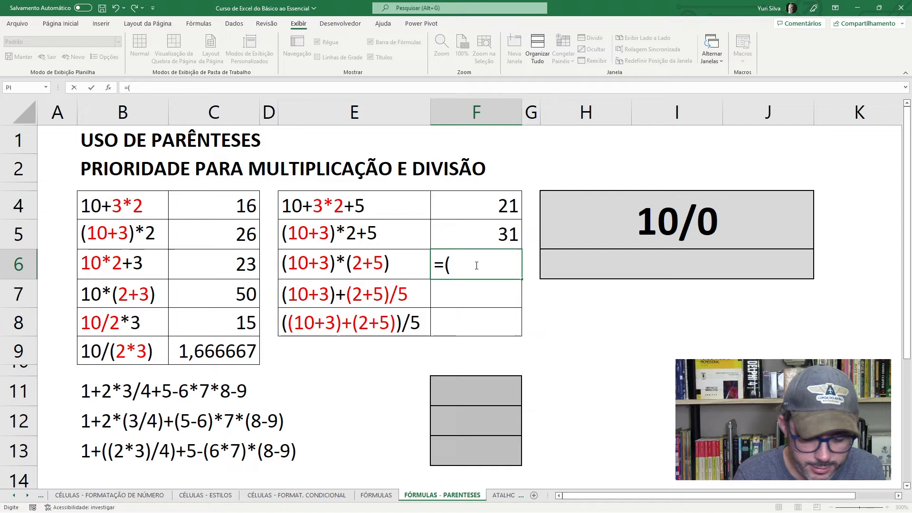
pyautogui.write('10+')
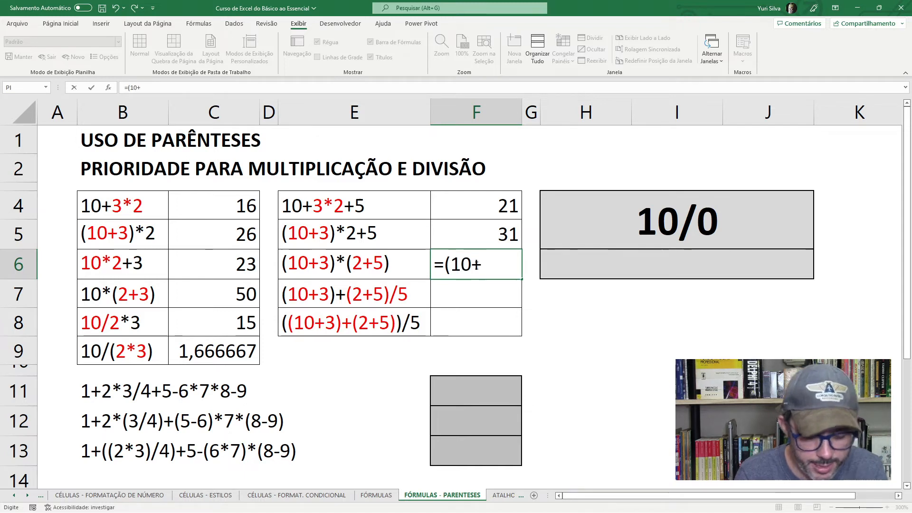
pyautogui.write('3')
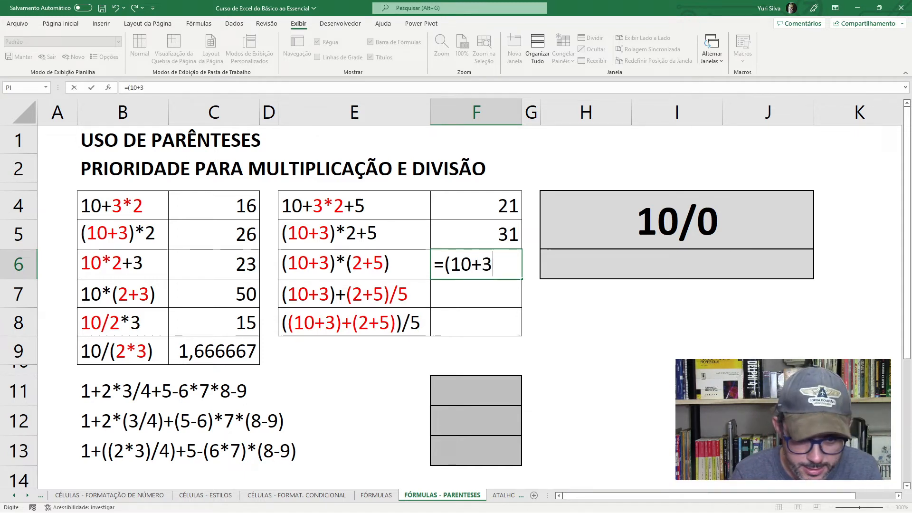
pyautogui.write(')')
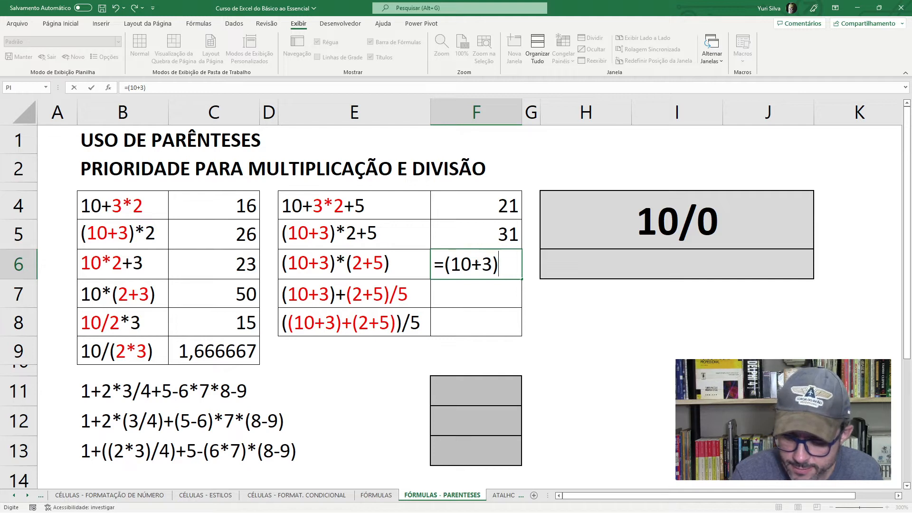
pyautogui.write('*')
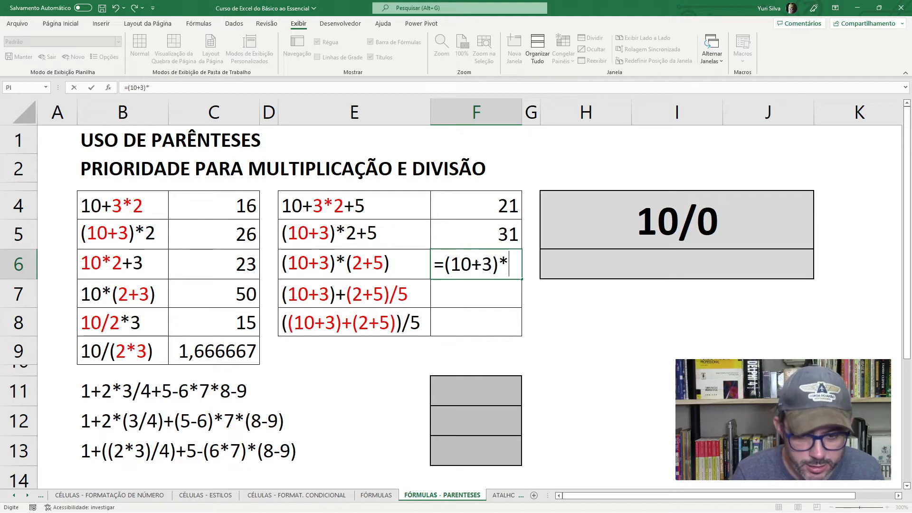
pyautogui.write('(2')
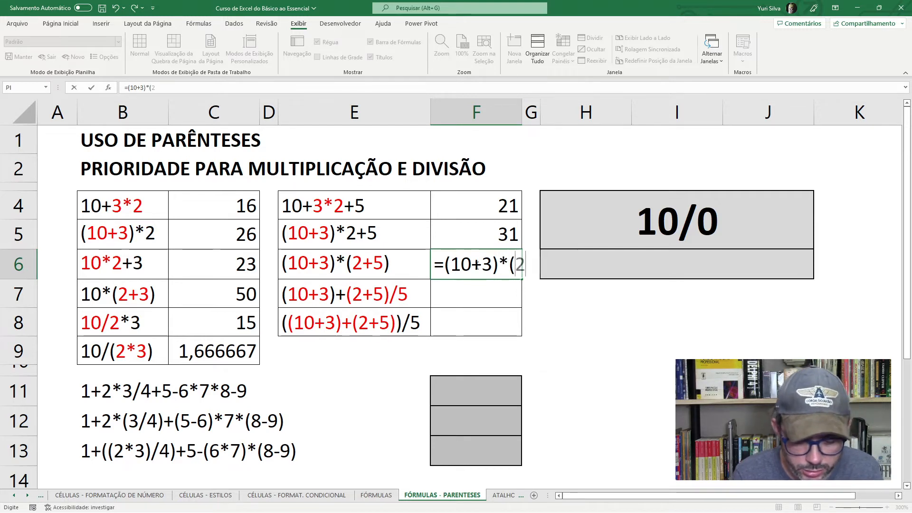
pyautogui.write('+5)')
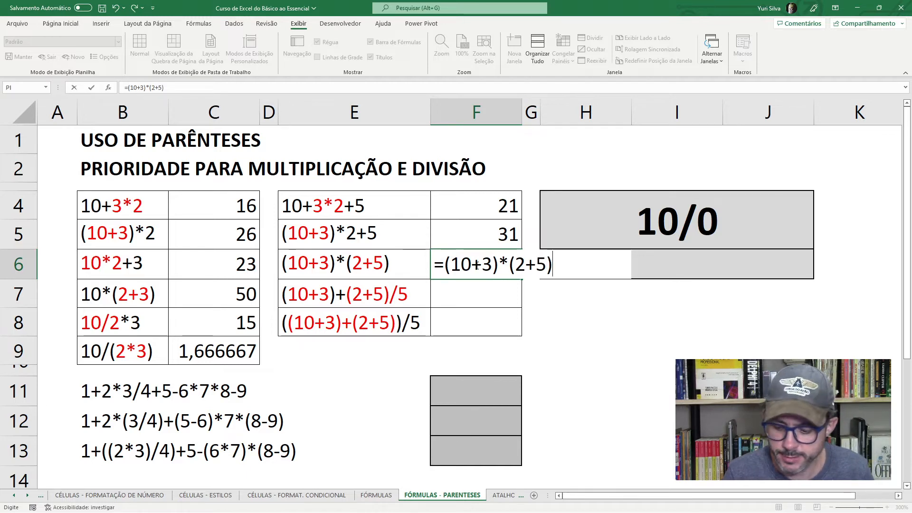
pyautogui.press('Return')
pyautogui.click(475, 265)
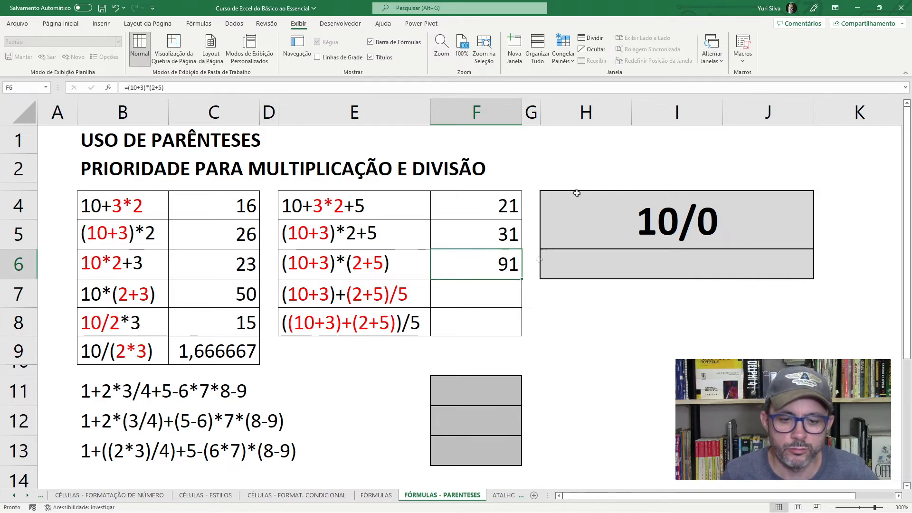
# - Enter the formula =(10+3)+(2+5)/5 in cell F7 to calculate the expression in E7
pyautogui.click(319, 263)
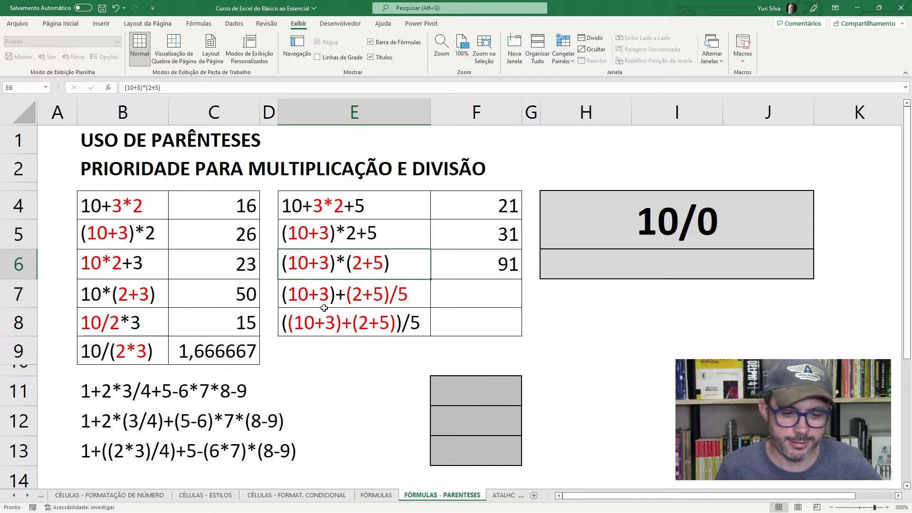
pyautogui.click(472, 292)
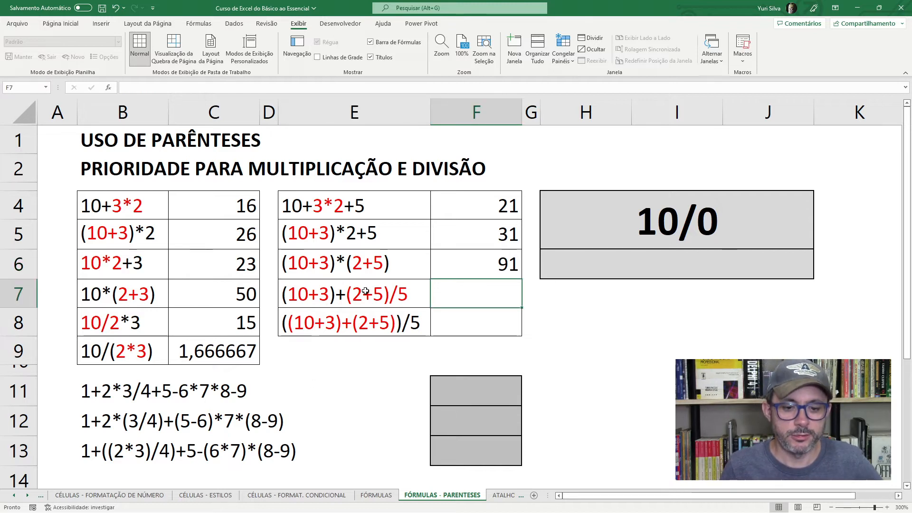
pyautogui.click(366, 291)
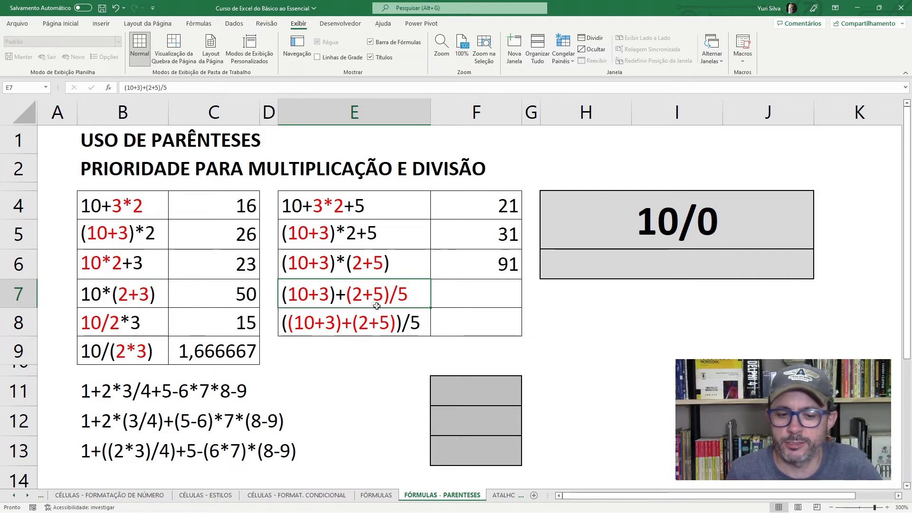
pyautogui.click(475, 293)
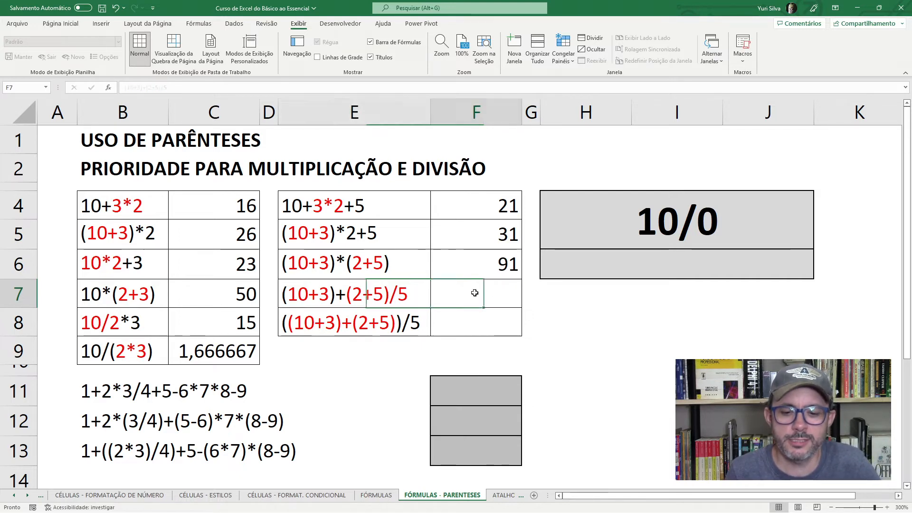
pyautogui.write('=')
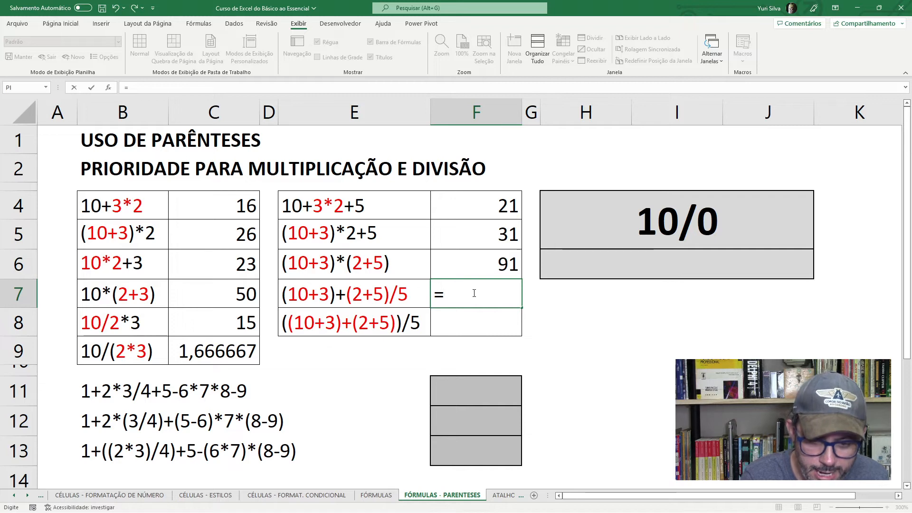
pyautogui.write('(10+')
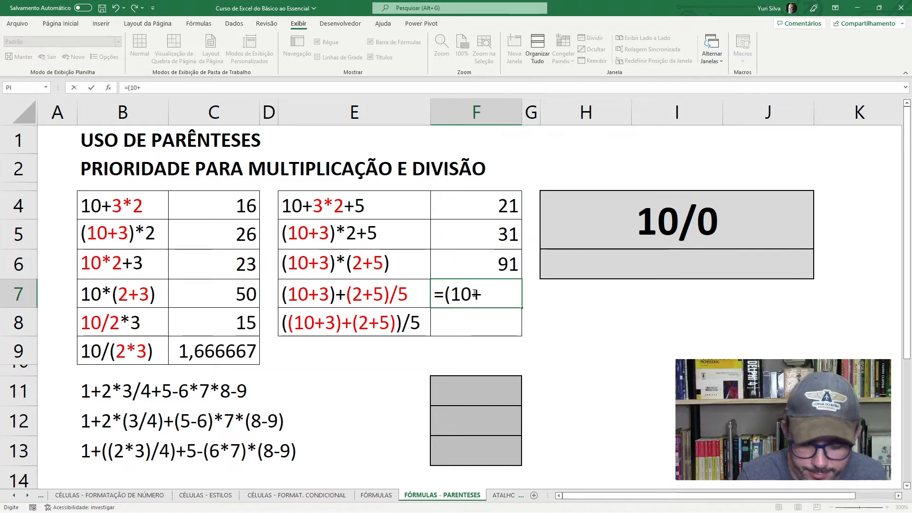
pyautogui.write('3)')
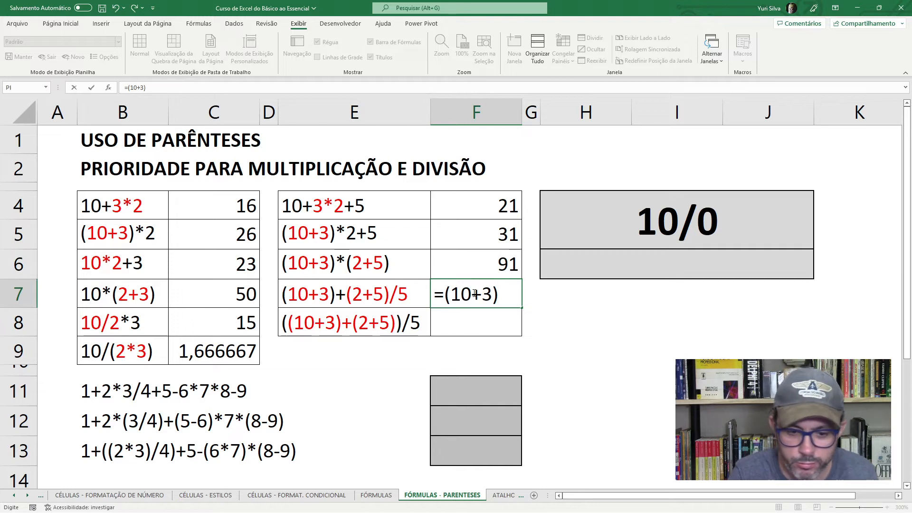
pyautogui.write('+')
pyautogui.write('(')
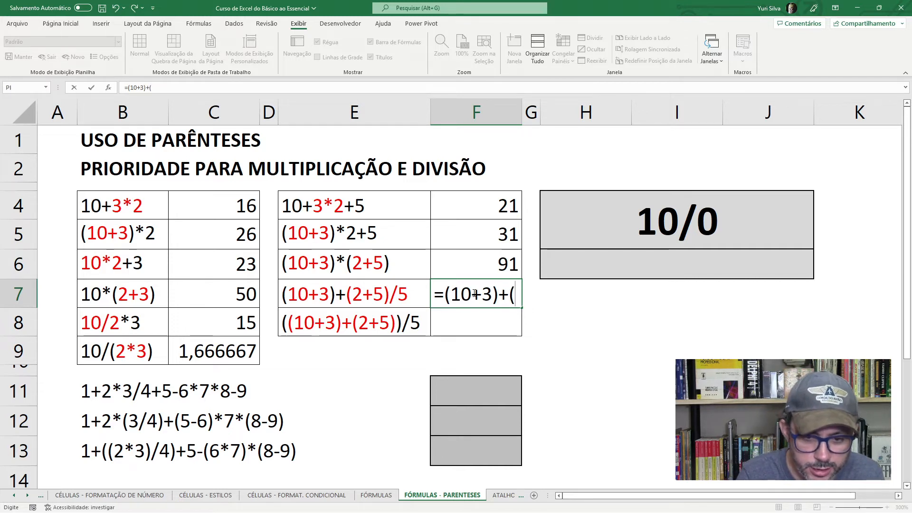
pyautogui.write('2+5')
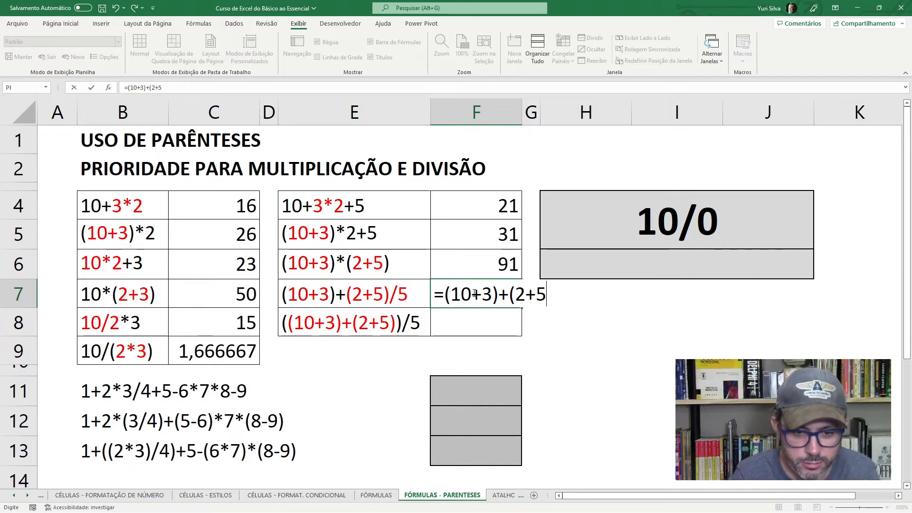
pyautogui.write(')')
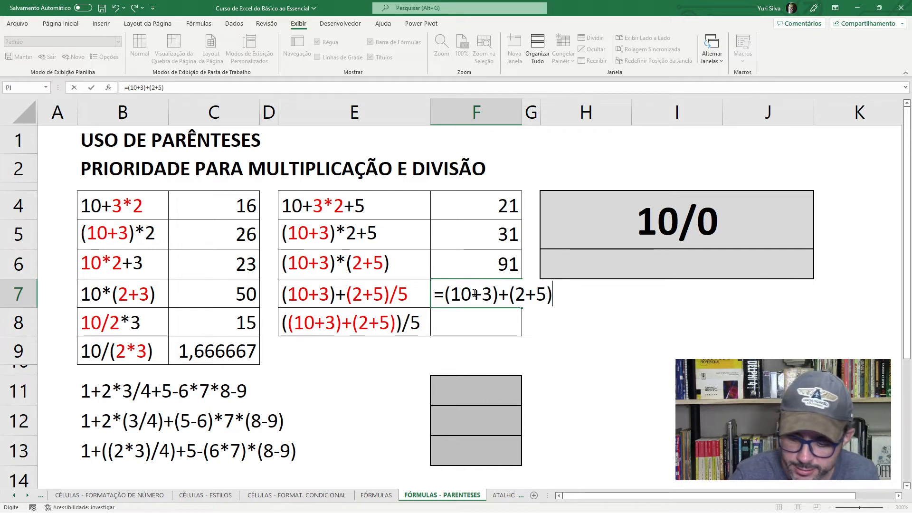
pyautogui.write('/5')
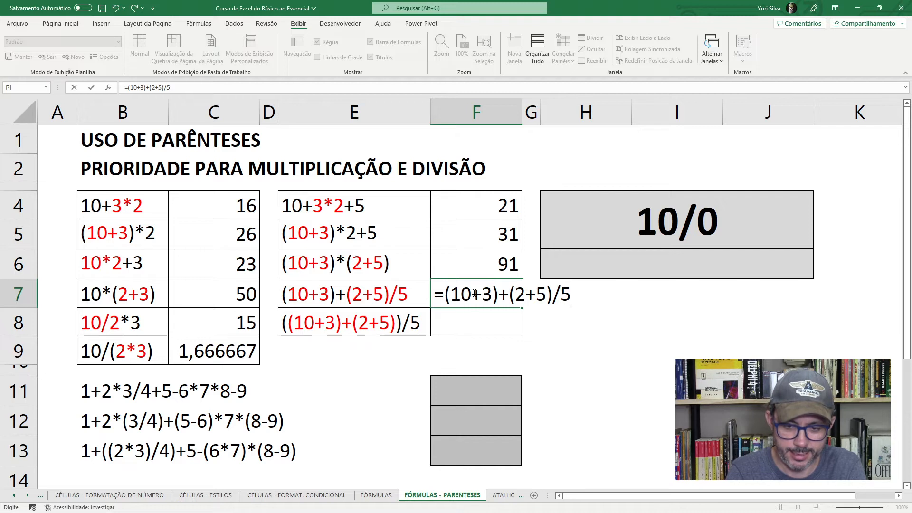
pyautogui.press('Return')
pyautogui.click(473, 292)
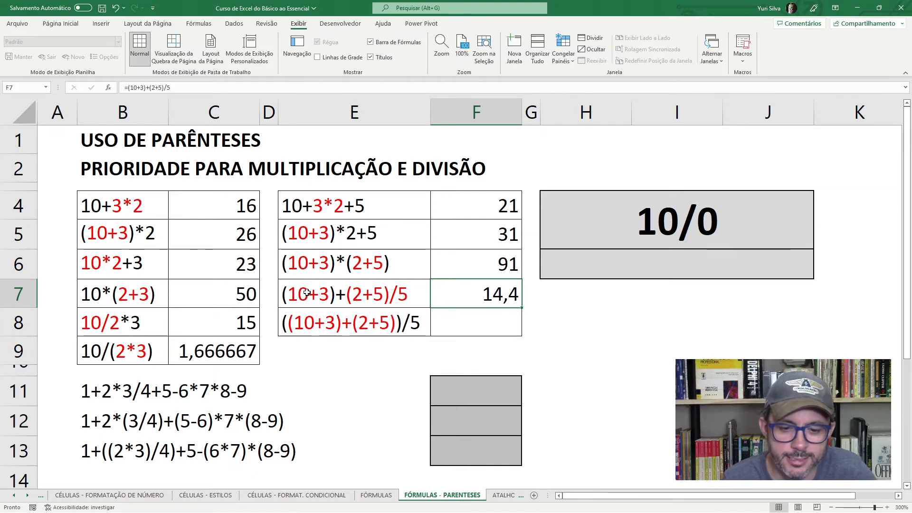
# - Calculate the expression from E8 in cell F8 with the formula =((10+3)+(2+5))/5
pyautogui.click(508, 310)
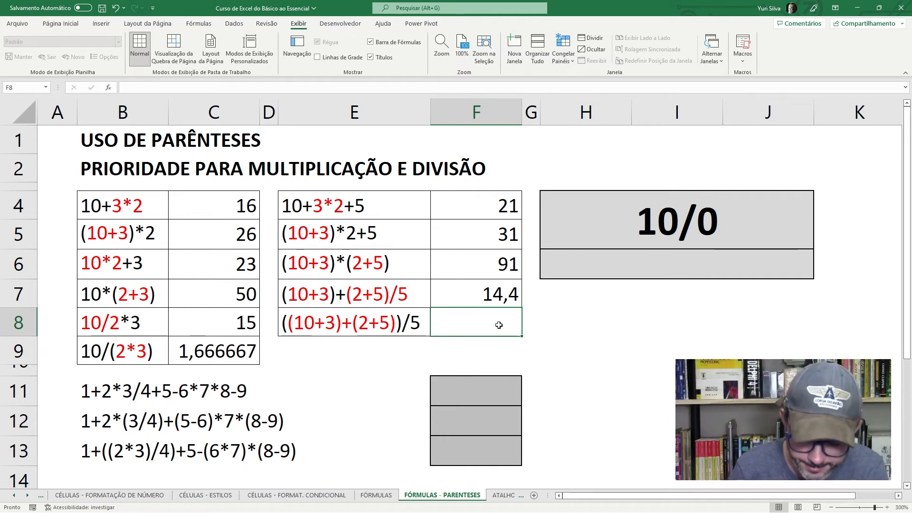
pyautogui.write('=((')
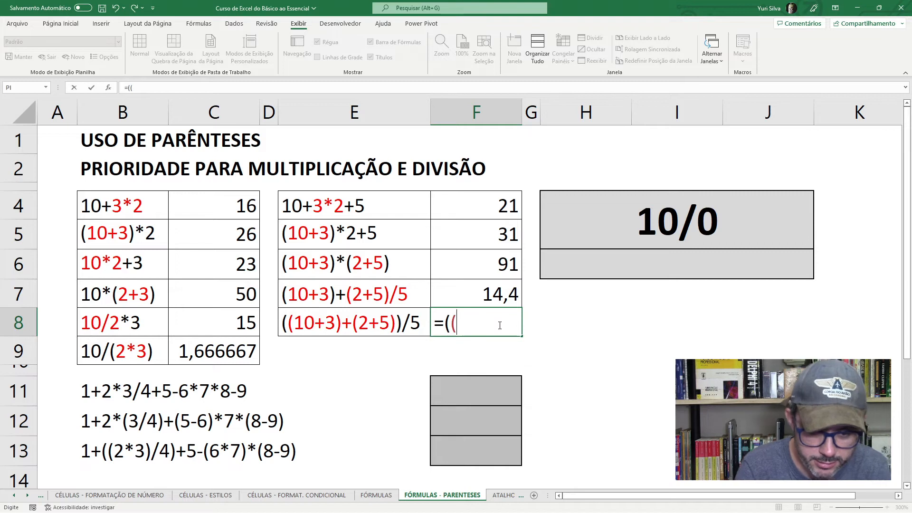
pyautogui.write('10+')
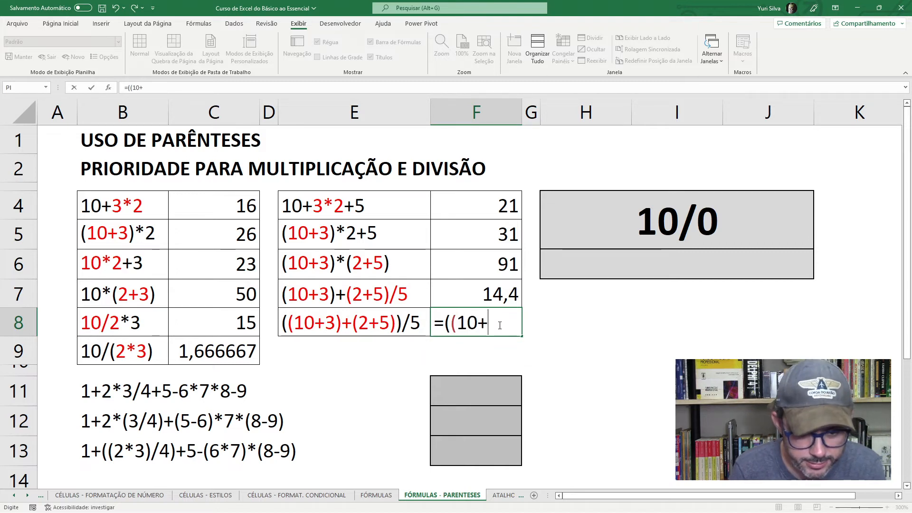
pyautogui.write('3)')
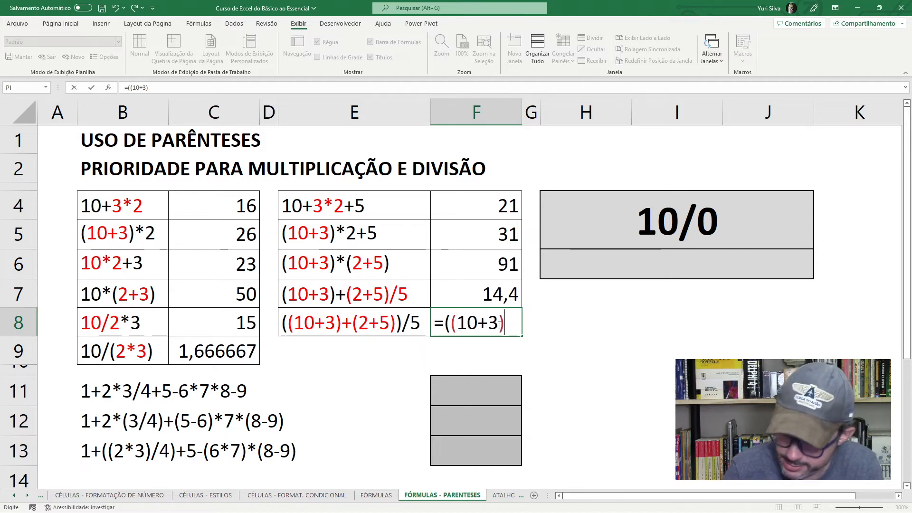
pyautogui.write('+')
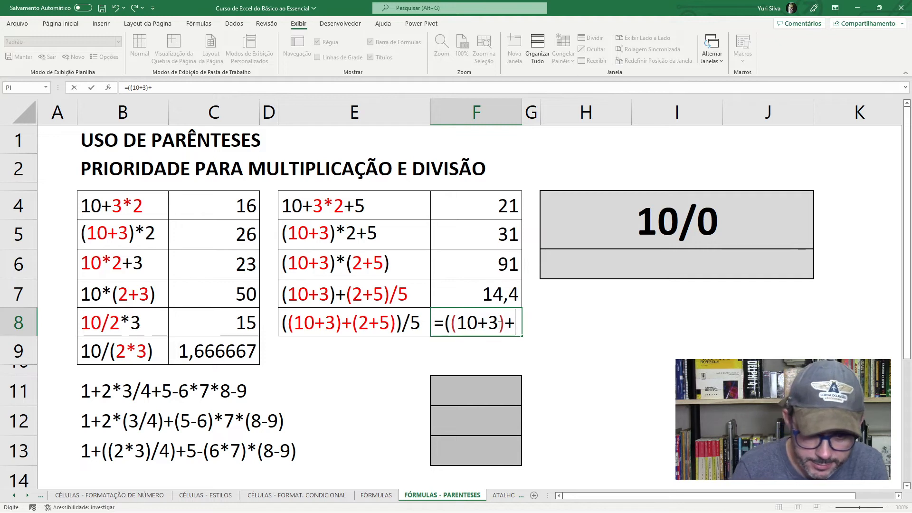
pyautogui.write('(2+5)')
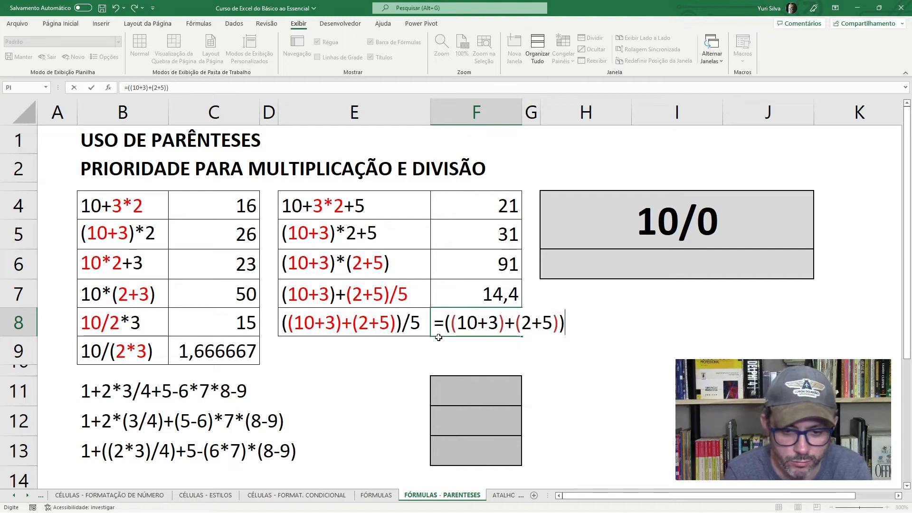
pyautogui.write('/5')
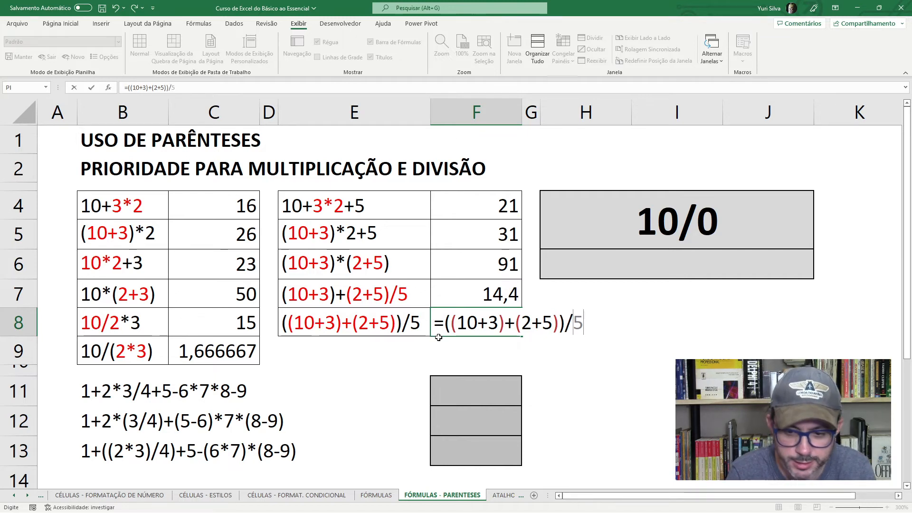
pyautogui.press('Return')
pyautogui.press('Up')
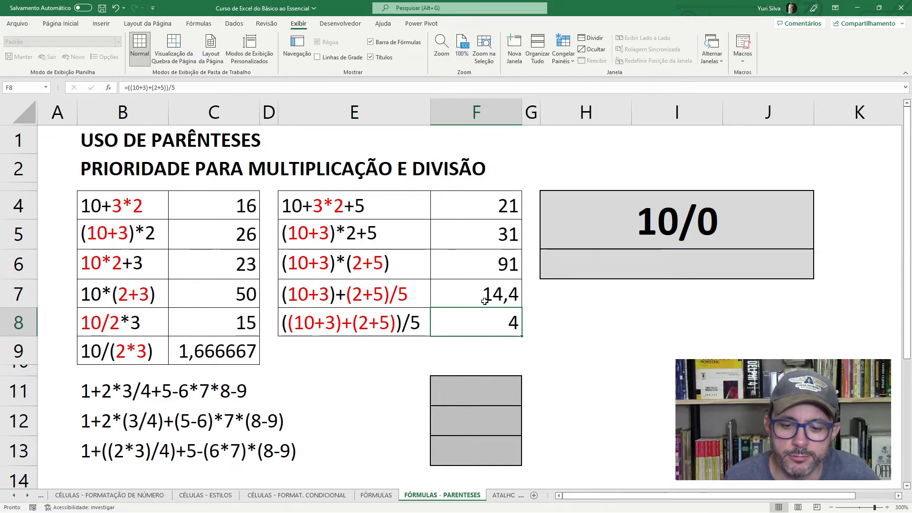
# - Review the solved examples in B4:F9 and examine the longer expressions in B11:B13 with their answer cells in column F
pyautogui.moveTo(114, 205); pyautogui.dragTo(466, 347)
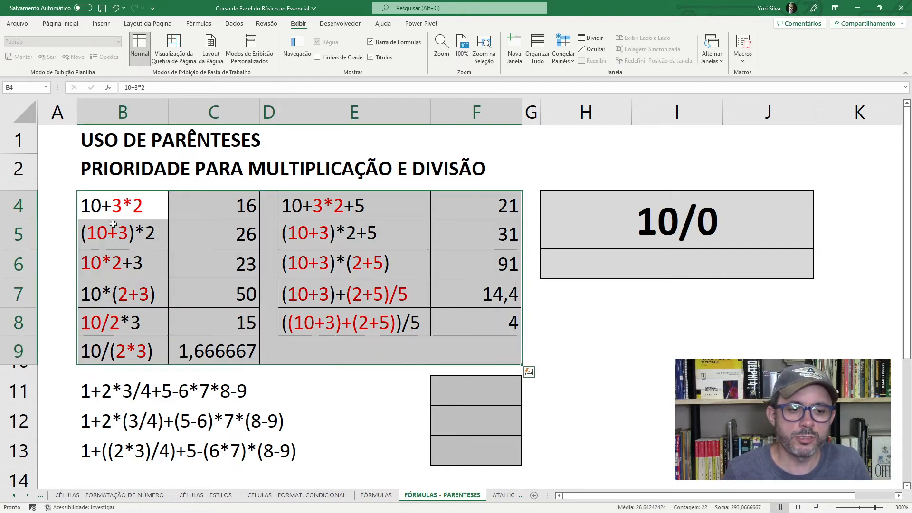
pyautogui.click(112, 212)
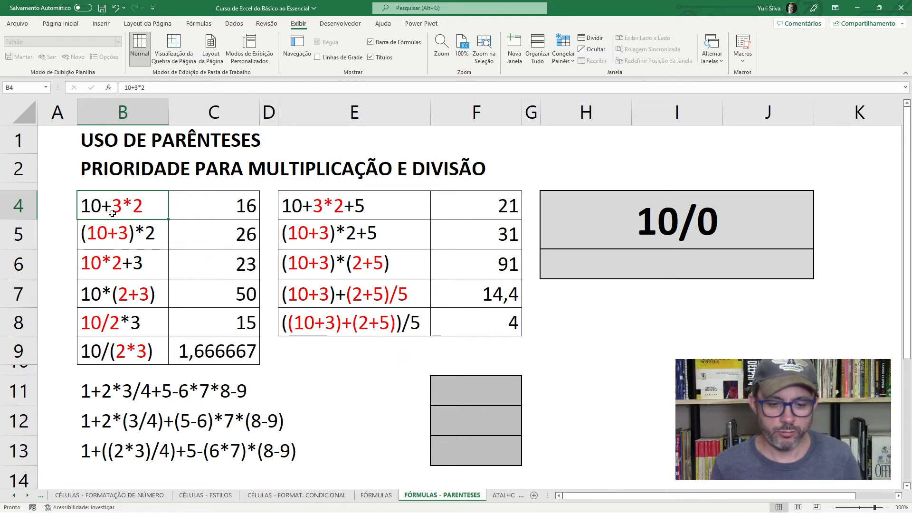
pyautogui.click(461, 195)
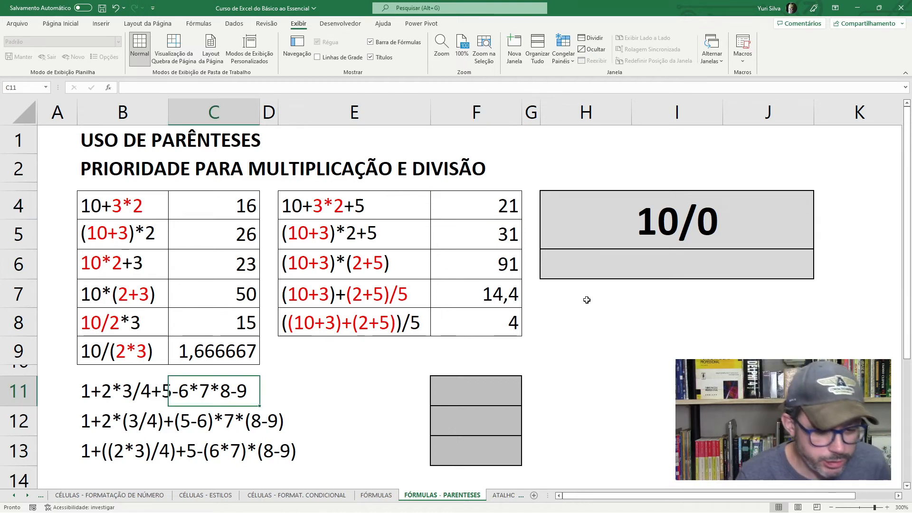
pyautogui.press('Left')
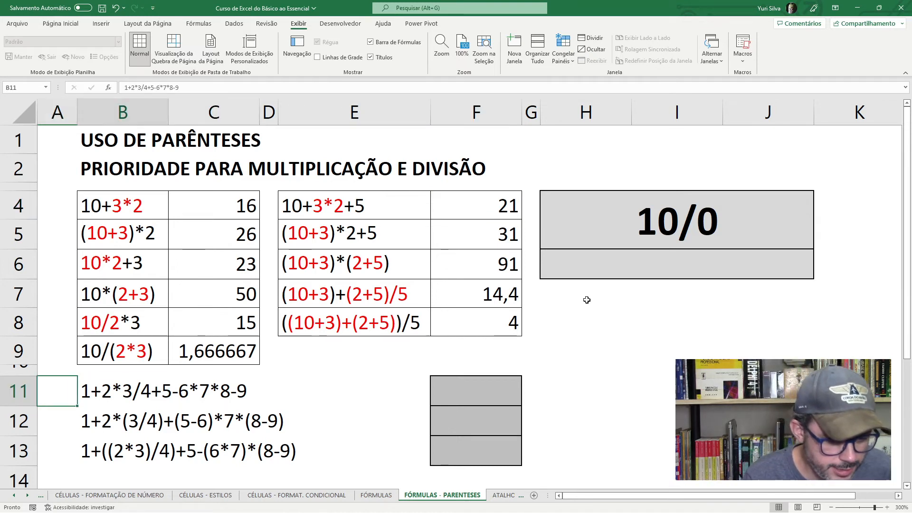
pyautogui.press('Down')
pyautogui.press('Down')
pyautogui.press('Down')
pyautogui.press('Up')
pyautogui.press('Up')
pyautogui.press('Up')
pyautogui.press('Up')
pyautogui.press('Down')
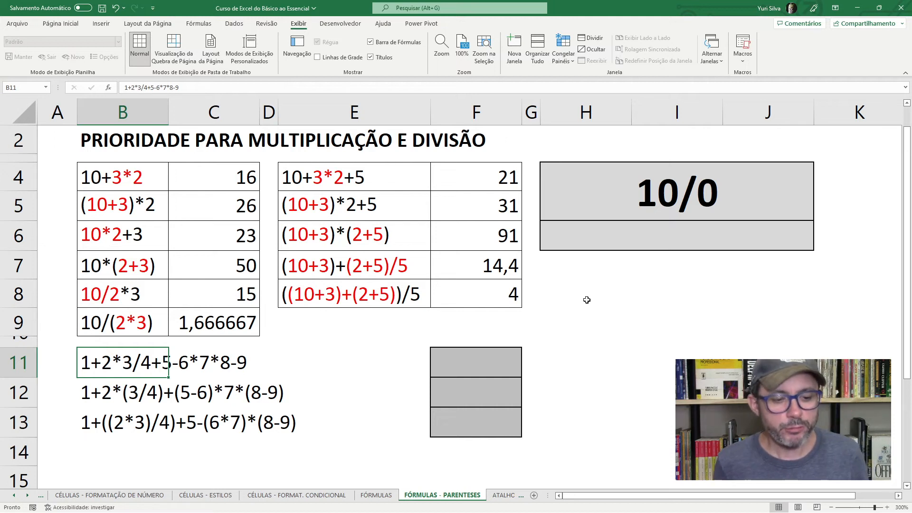
pyautogui.press('Right')
pyautogui.press('Right')
pyautogui.press('Right')
pyautogui.press('Right')
pyautogui.press('Left')
pyautogui.press('Left')
pyautogui.press('Left')
pyautogui.press('Left')
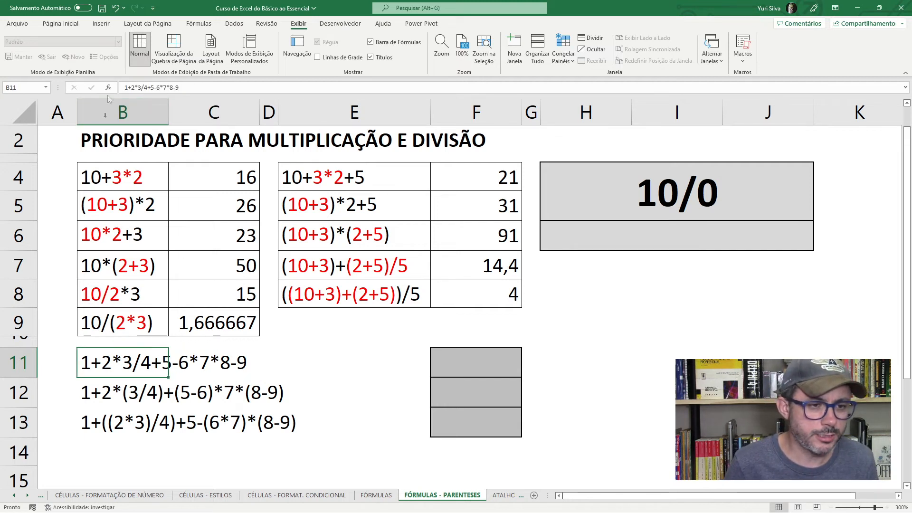
# - Copy the expression text from B11 and paste it after an equals sign in F11 as the formula =1+2*3/4+5-6*7*8-9
pyautogui.click(101, 394)
pyautogui.click(110, 361)
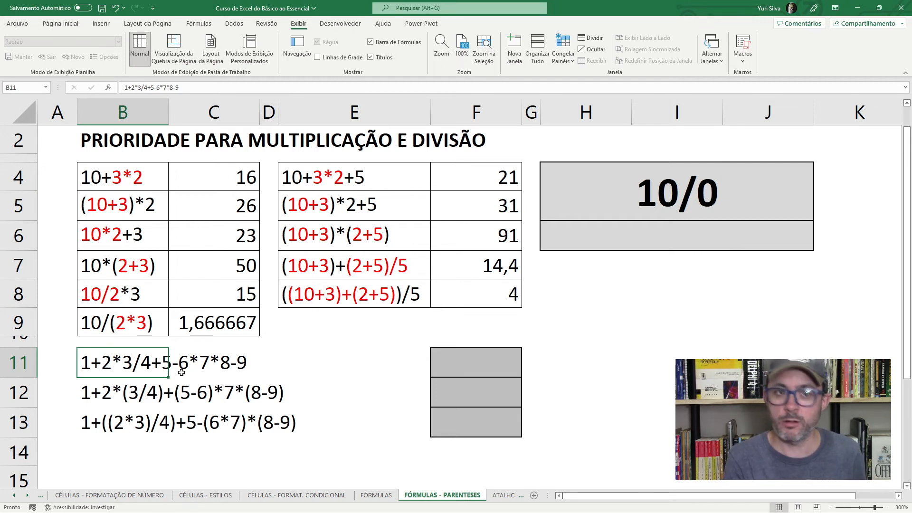
pyautogui.moveTo(179, 87); pyautogui.dragTo(114, 88)
pyautogui.rightClick(140, 89)
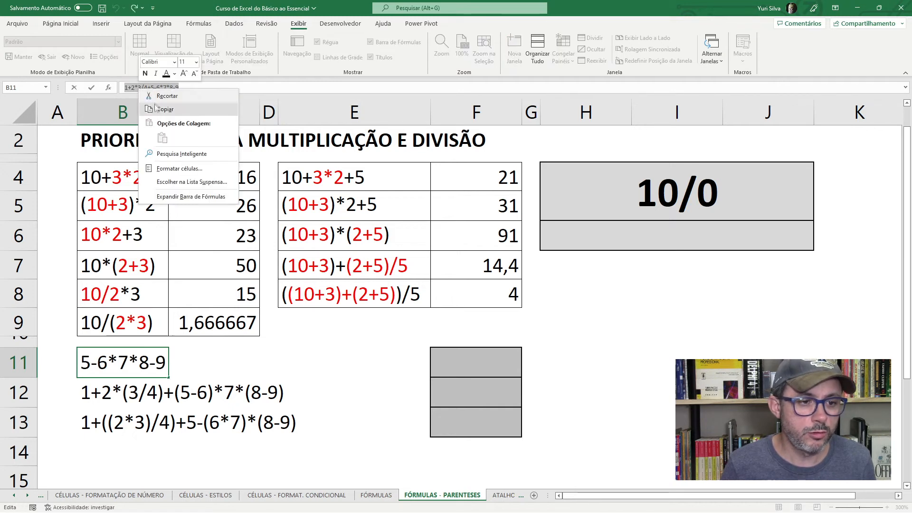
pyautogui.click(165, 109)
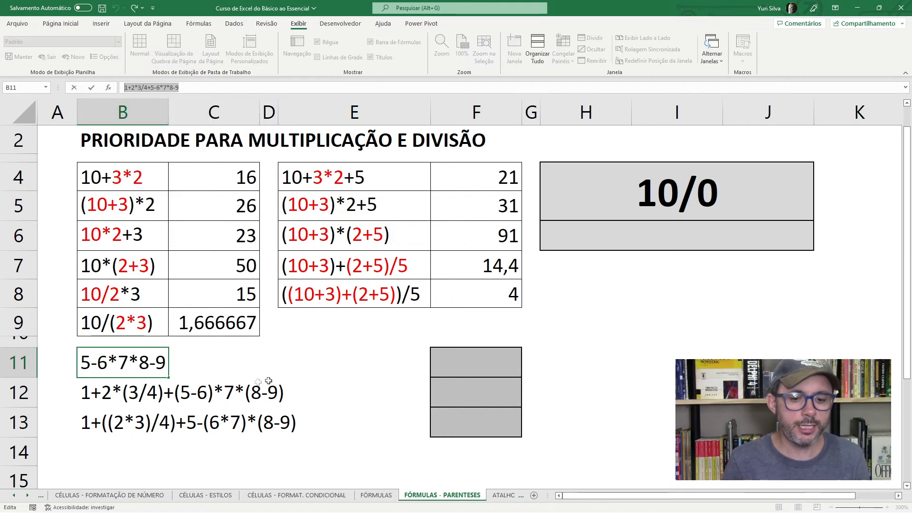
pyautogui.press('Escape')
pyautogui.click(473, 362)
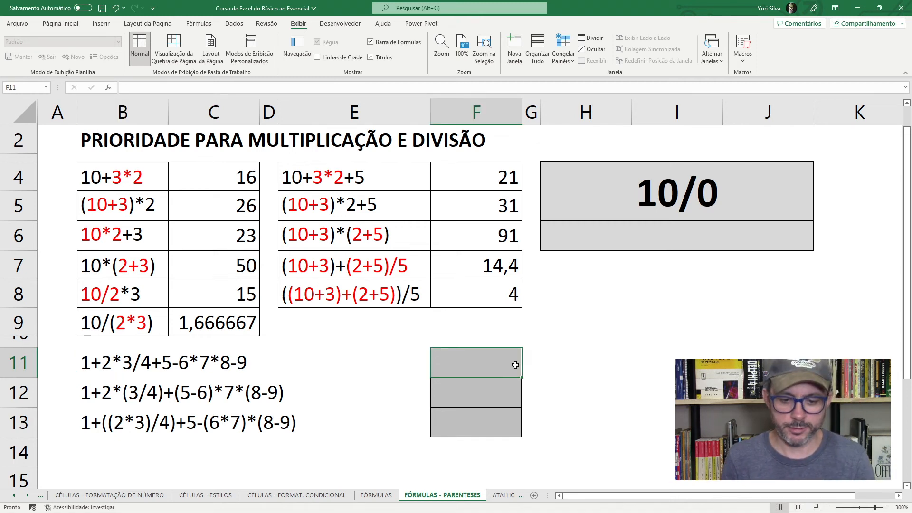
pyautogui.write('=')
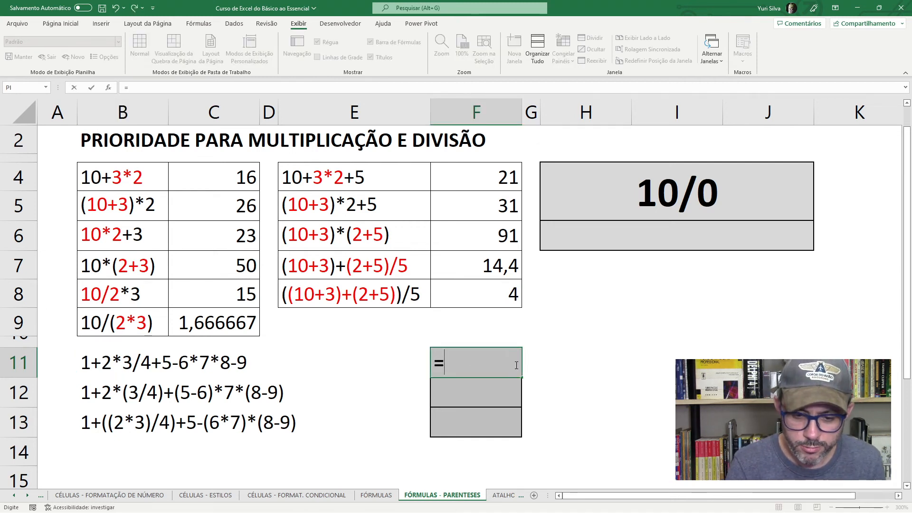
pyautogui.hotkey('ctrl', 'v')
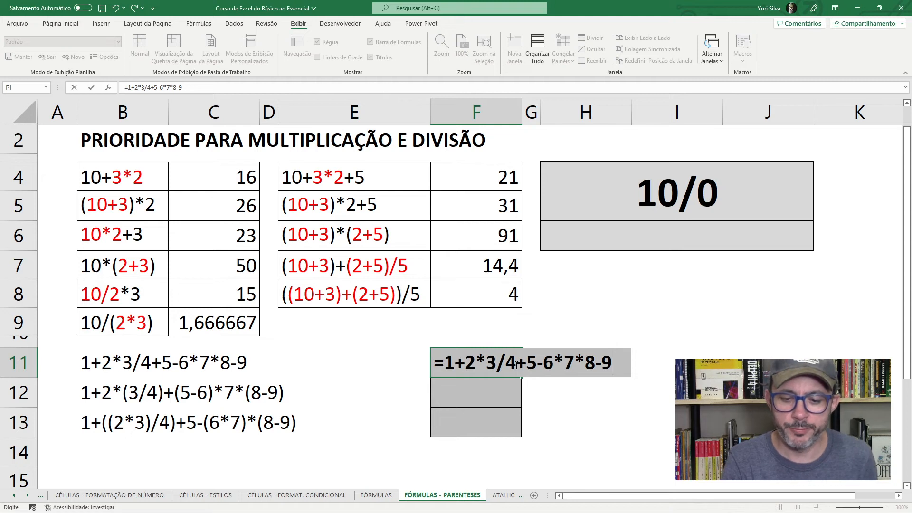
pyautogui.press('Return')
pyautogui.click(515, 365)
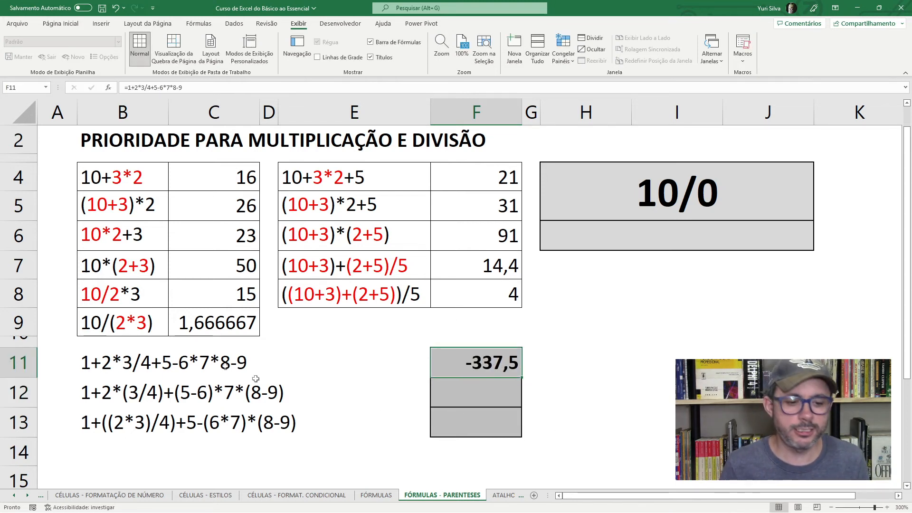
# - Copy the expression text from B12 and paste it after an equals sign in F12 as the formula =1+2*(3/4)+(5-6)*7*(8-9)
pyautogui.click(132, 361)
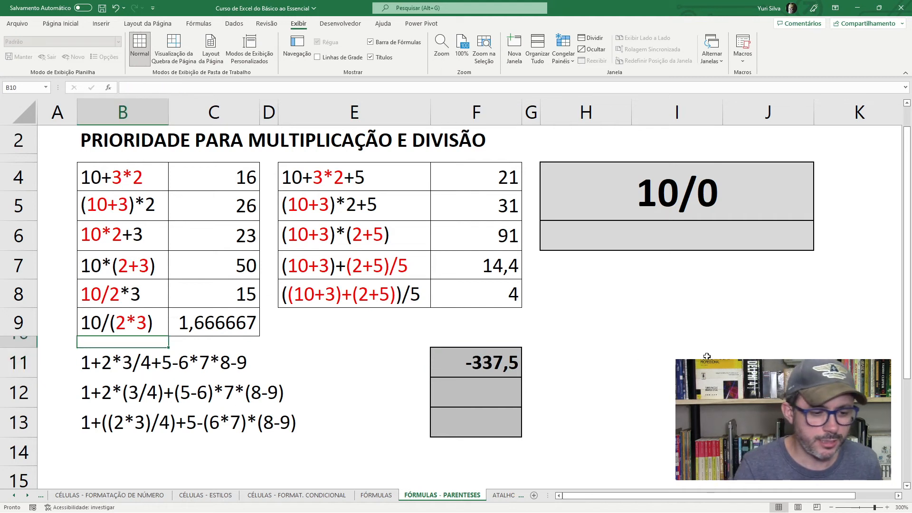
pyautogui.press('Down')
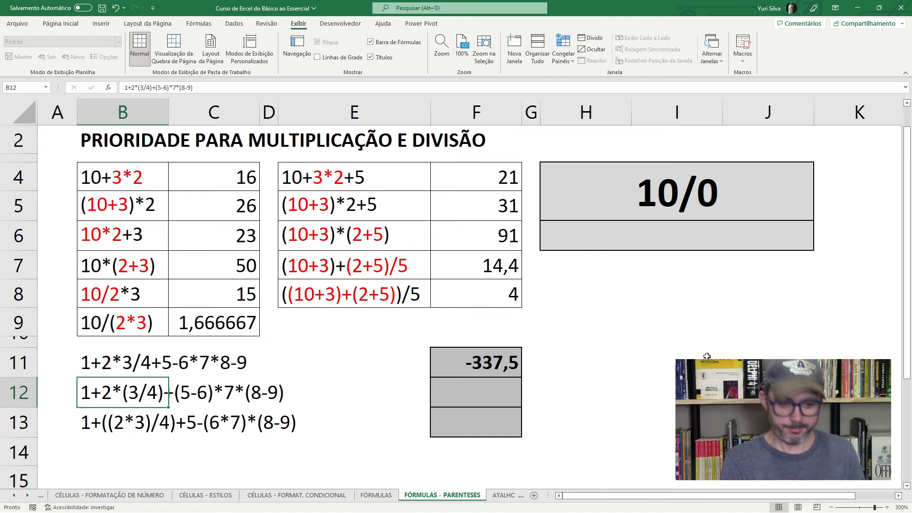
pyautogui.press('Right')
pyautogui.press('Right')
pyautogui.press('Right')
pyautogui.press('Right')
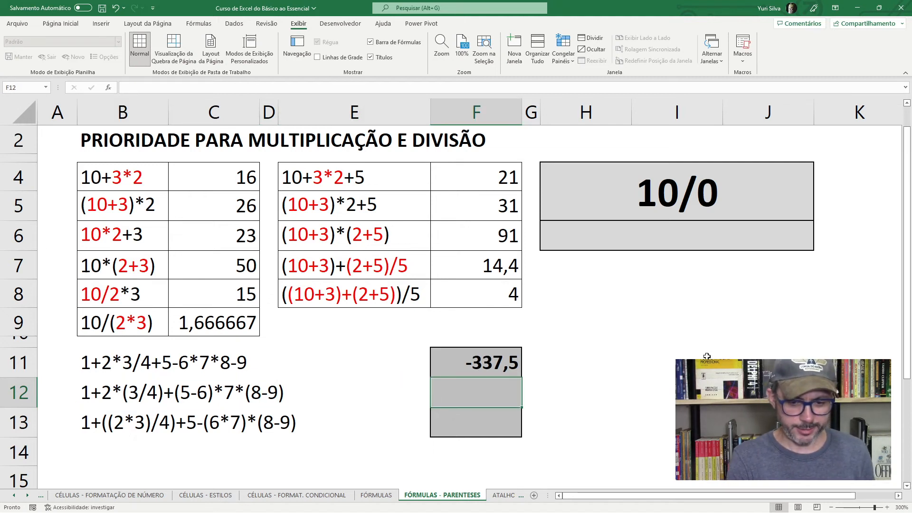
pyautogui.press('Left')
pyautogui.press('Left')
pyautogui.press('Left')
pyautogui.press('Left')
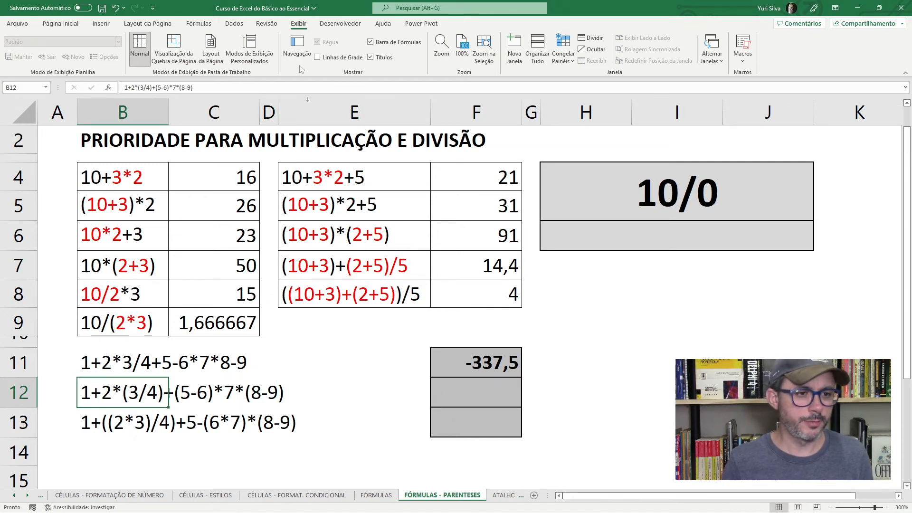
pyautogui.moveTo(224, 88); pyautogui.dragTo(119, 88)
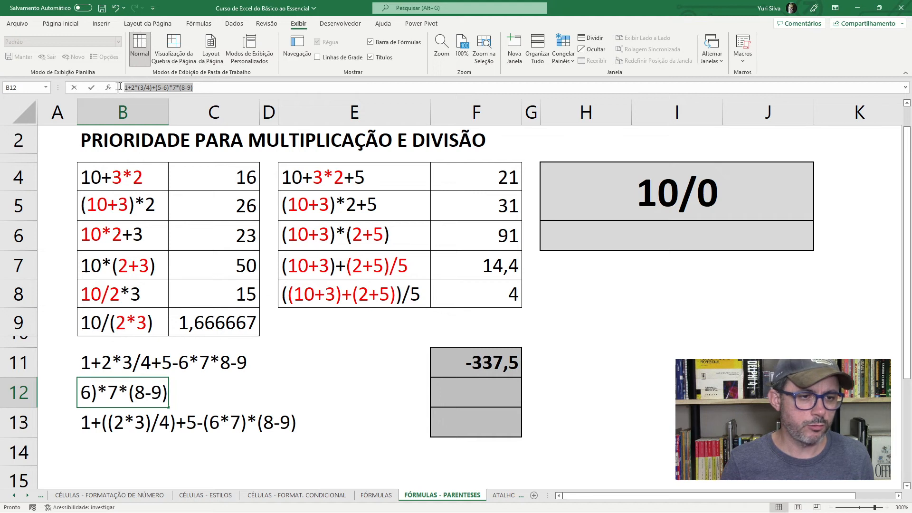
pyautogui.rightClick(154, 87)
pyautogui.click(193, 107)
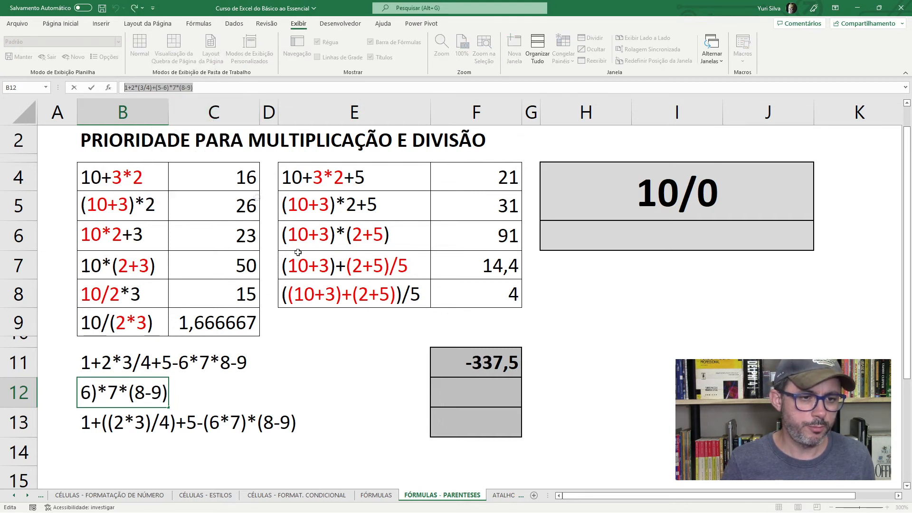
pyautogui.click(474, 400)
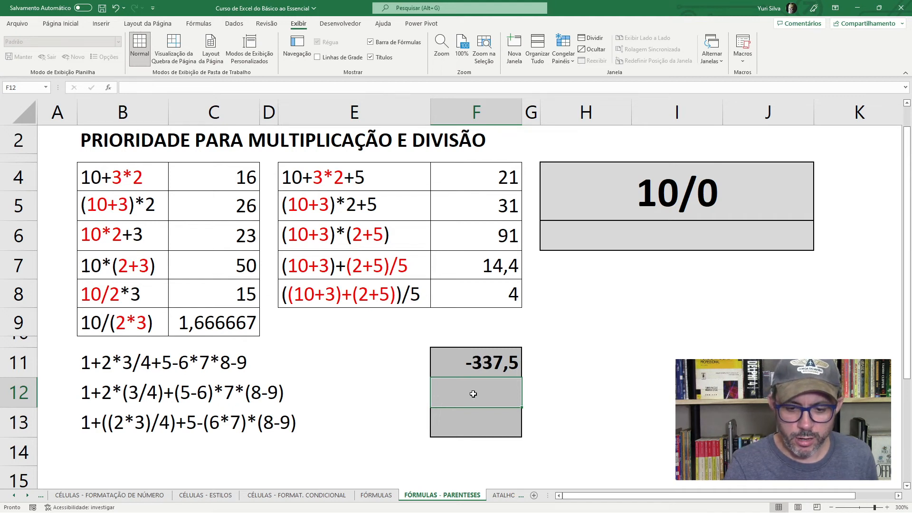
pyautogui.write('=')
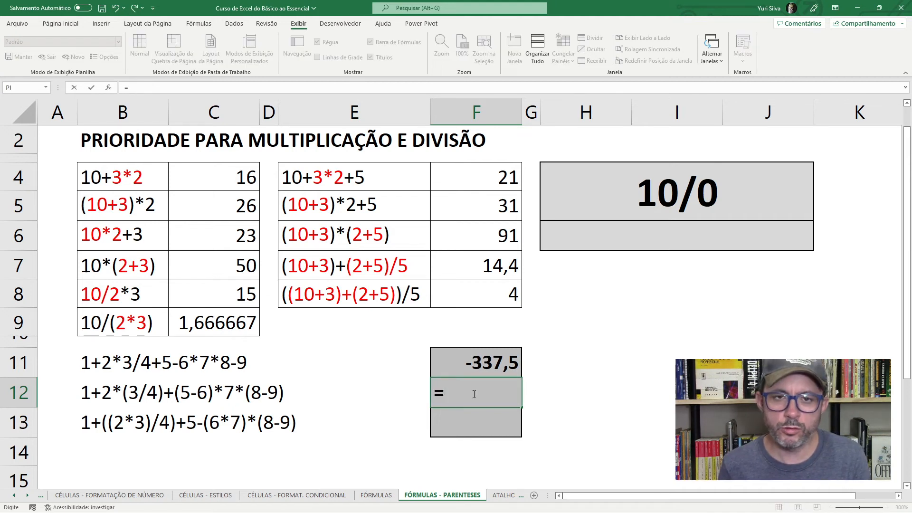
pyautogui.hotkey('ctrl', 'v')
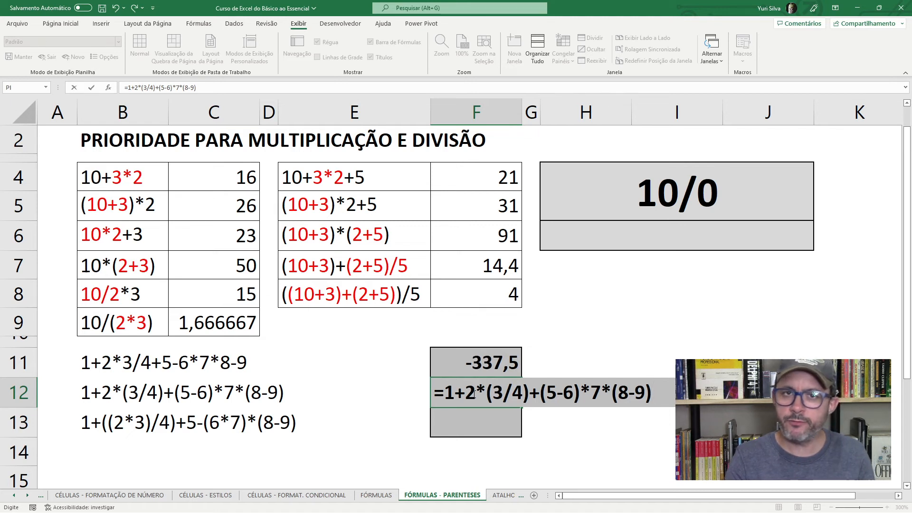
pyautogui.press('Return')
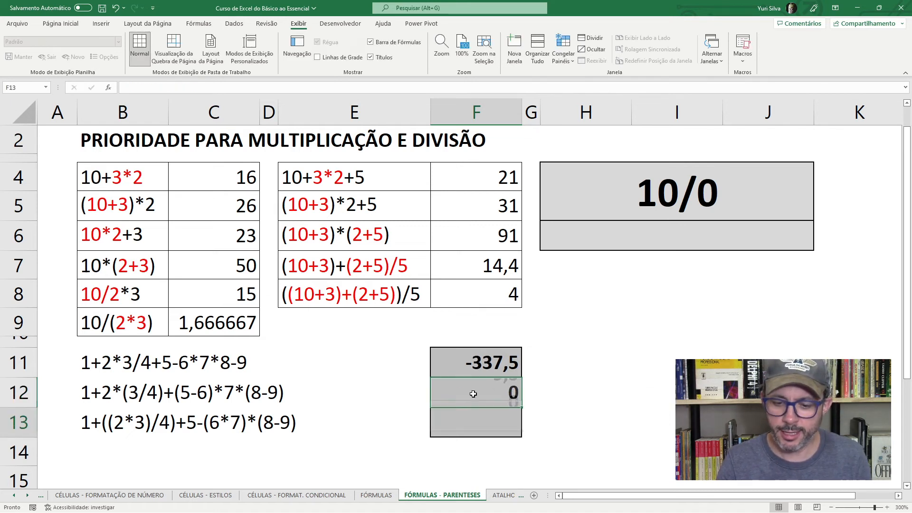
pyautogui.click(496, 365)
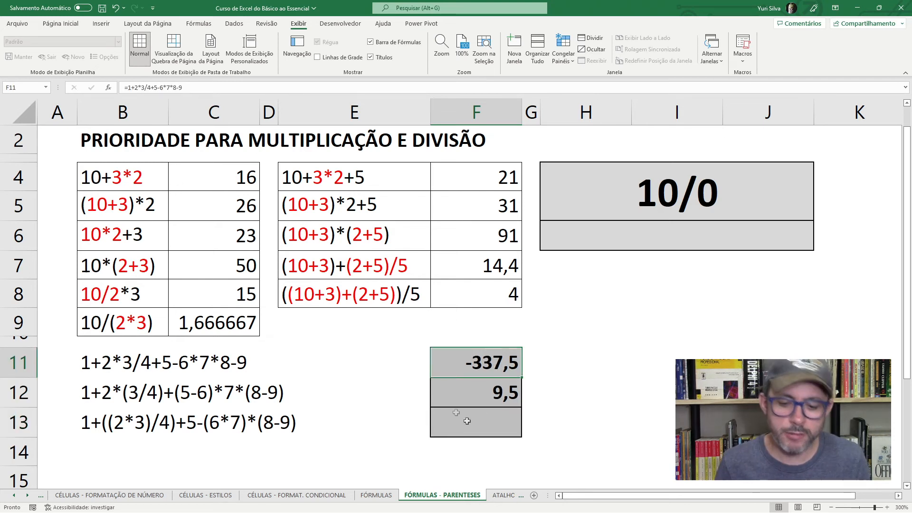
pyautogui.click(467, 393)
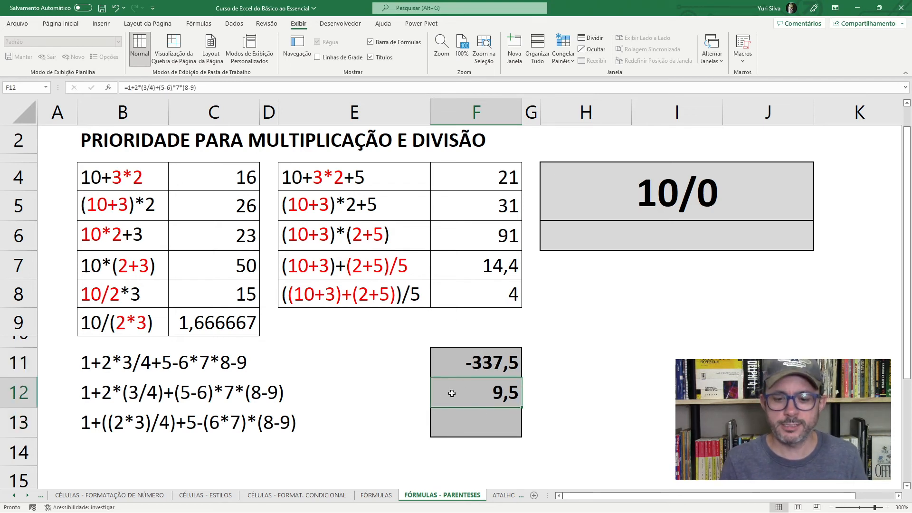
# - Copy the expression text from B13 and paste it after an equals sign in F13 as the formula =1+((2*3)/4)+5-(6*7)*(8-9)
pyautogui.click(92, 392)
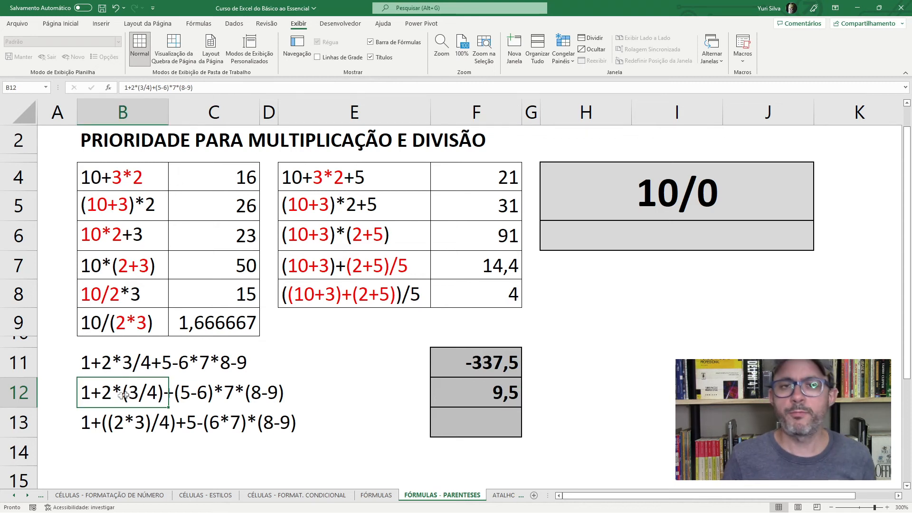
pyautogui.click(91, 429)
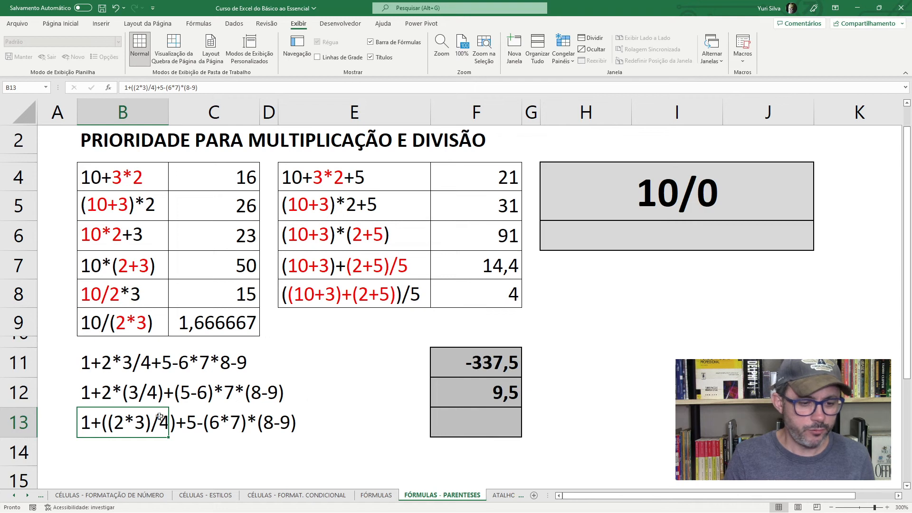
pyautogui.moveTo(224, 88); pyautogui.dragTo(129, 88)
pyautogui.rightClick(129, 88)
pyautogui.click(153, 108)
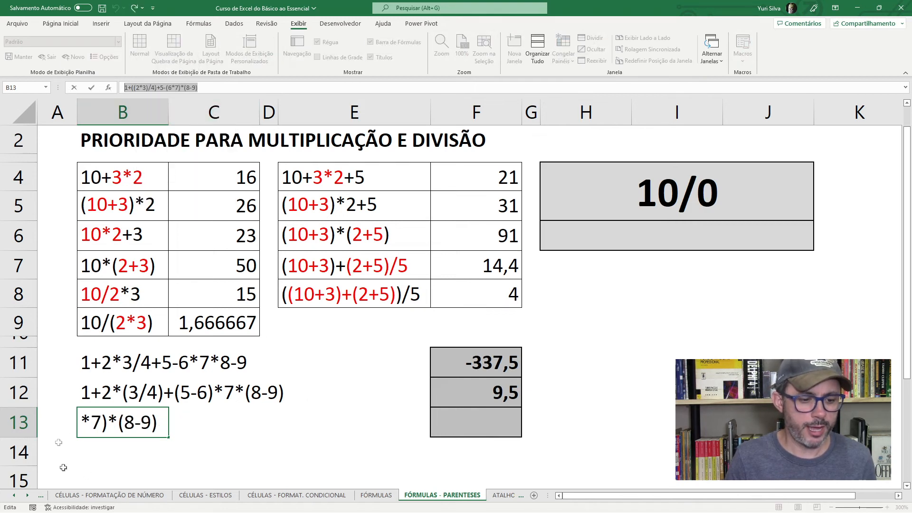
pyautogui.click(484, 425)
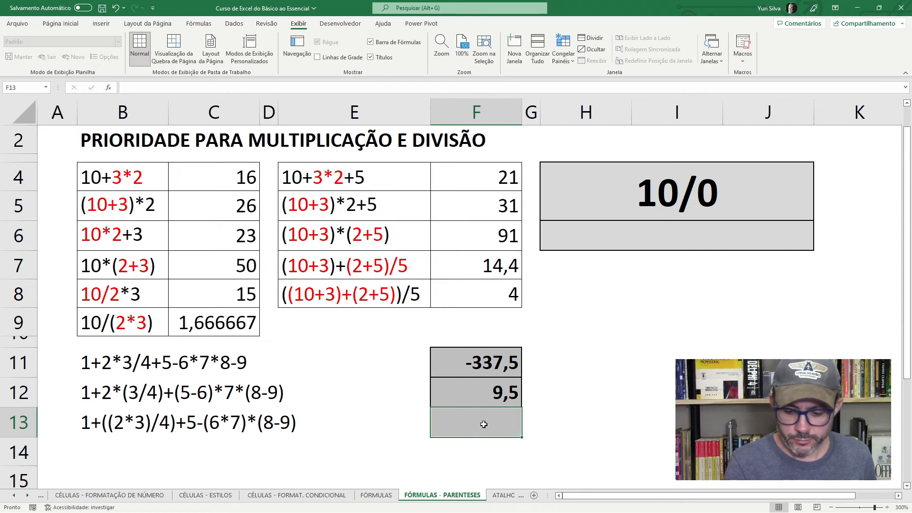
pyautogui.write('=')
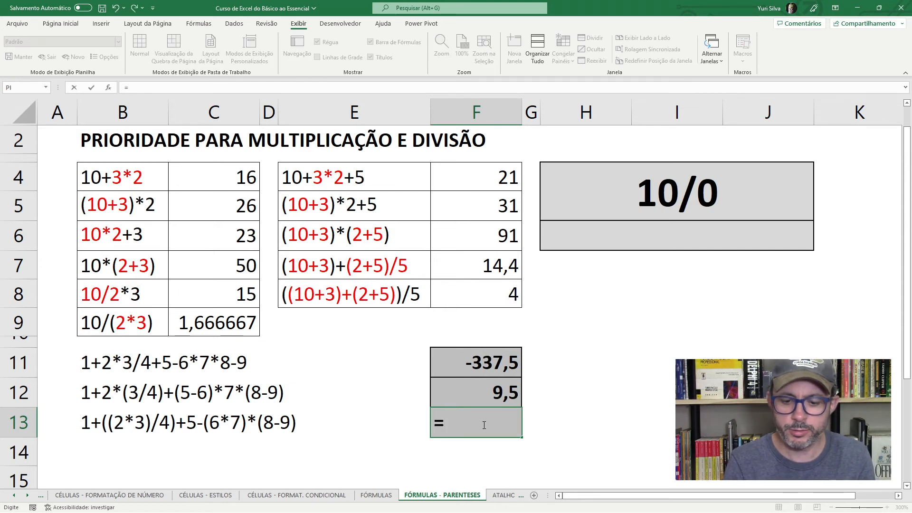
pyautogui.hotkey('ctrl', 'v')
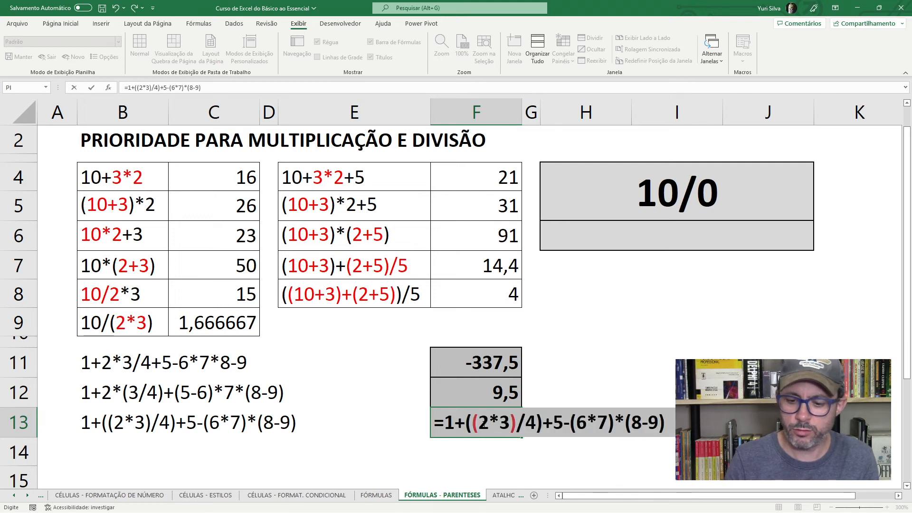
pyautogui.press('Return')
pyautogui.click(483, 425)
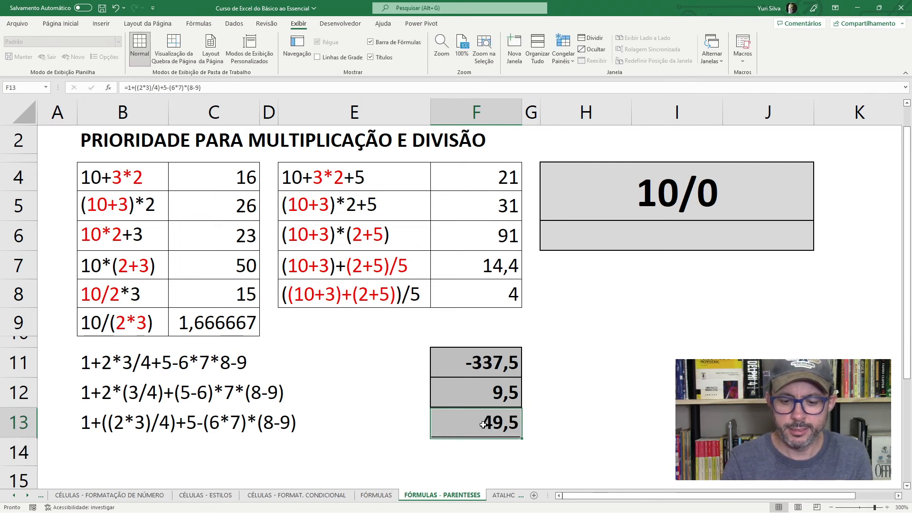
# - Compare the answers in F11:F13 with the expressions in B11:B13, examining how the parentheses differ between them
pyautogui.click(454, 353)
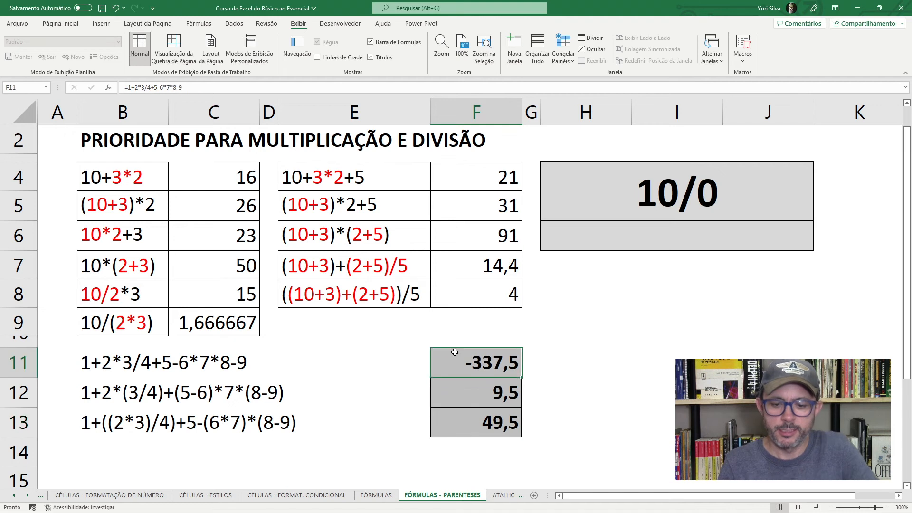
pyautogui.moveTo(490, 362); pyautogui.dragTo(489, 420)
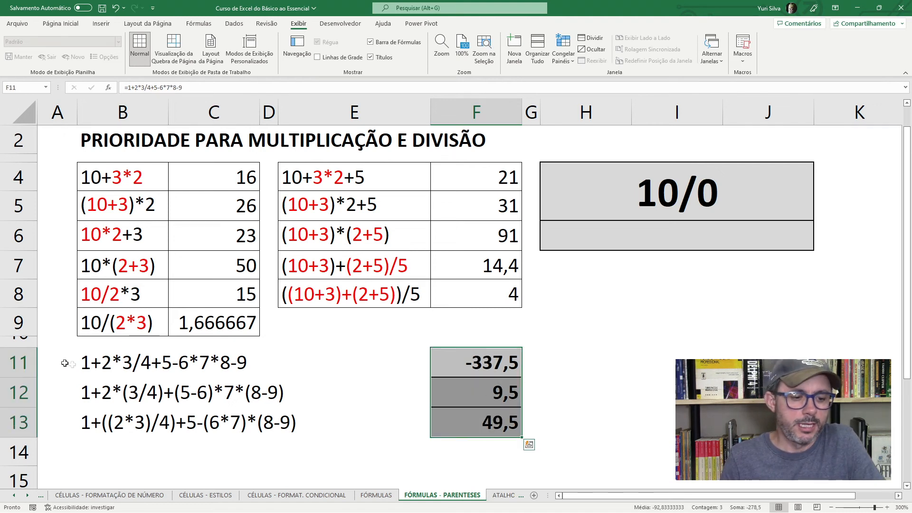
pyautogui.click(83, 362)
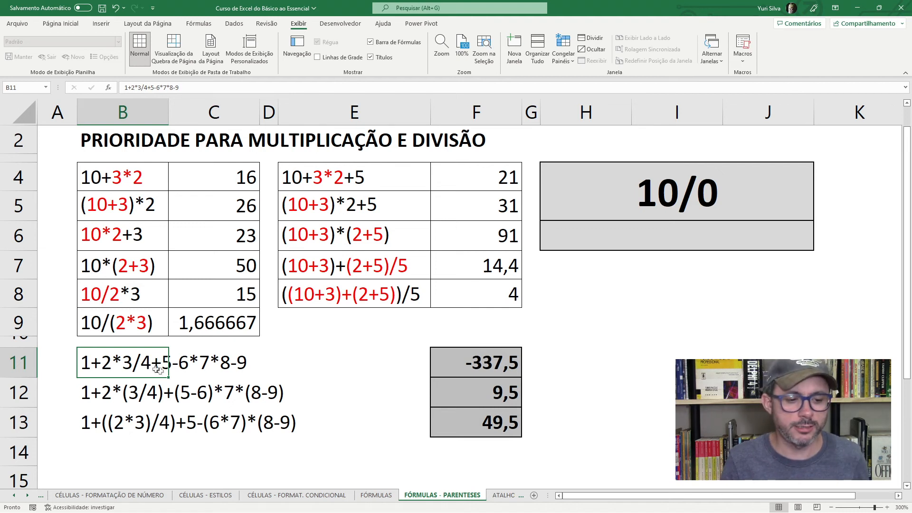
pyautogui.click(99, 395)
pyautogui.click(99, 365)
pyautogui.click(98, 393)
pyautogui.click(97, 422)
pyautogui.click(99, 373)
pyautogui.click(99, 391)
pyautogui.click(85, 421)
pyautogui.click(85, 362)
pyautogui.click(86, 393)
pyautogui.click(88, 426)
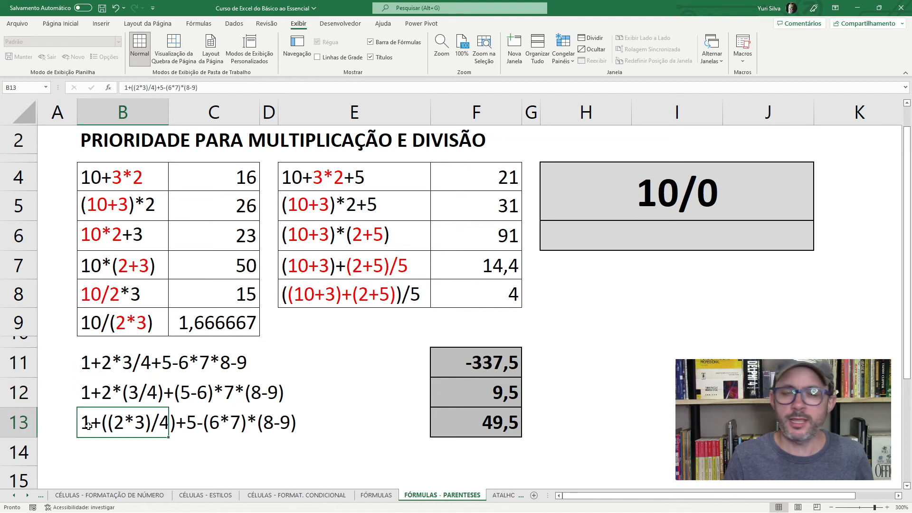
pyautogui.click(90, 360)
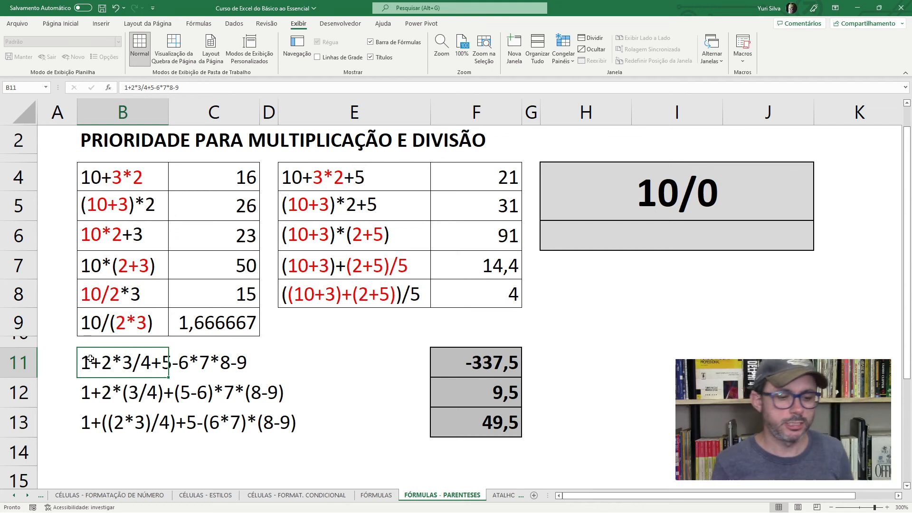
pyautogui.click(98, 399)
pyautogui.click(102, 368)
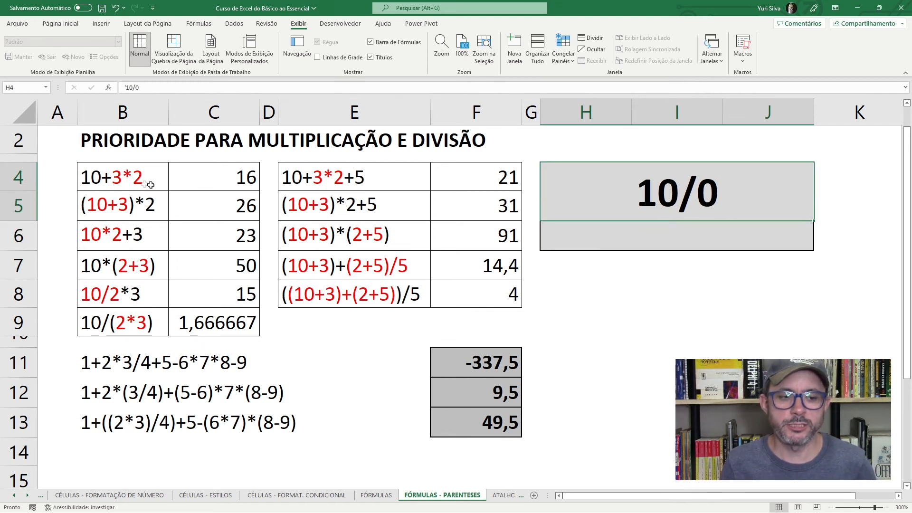
pyautogui.click(128, 180)
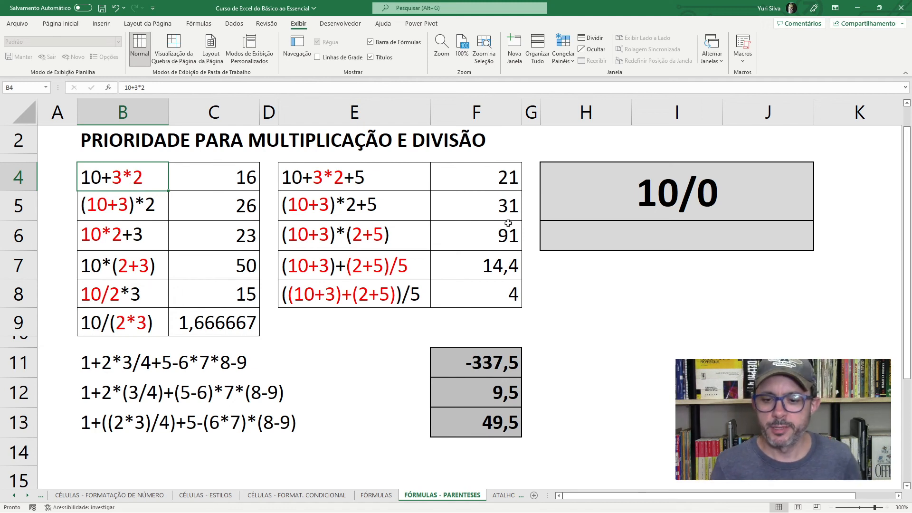
# - Enter the formula =10/0 in the merged cell H6 to calculate the division by zero shown above it
pyautogui.click(624, 264)
pyautogui.click(582, 216)
pyautogui.click(620, 232)
pyautogui.click(632, 199)
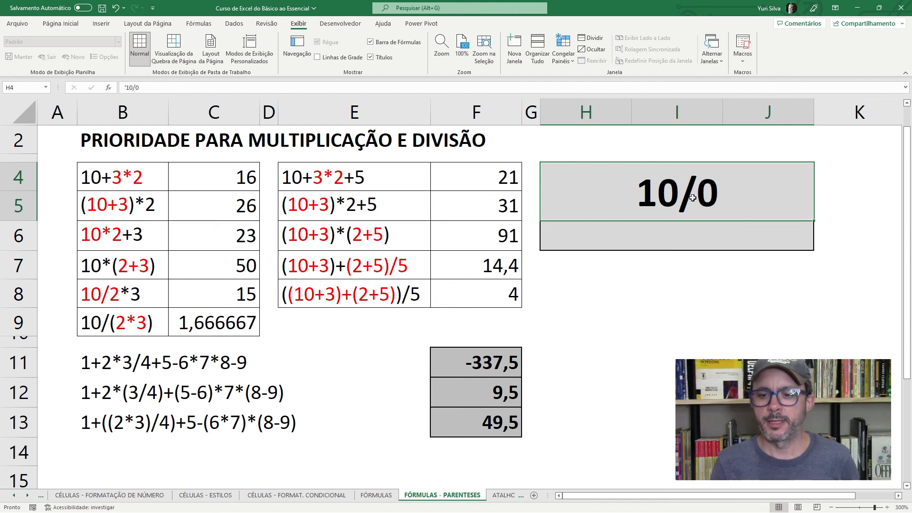
pyautogui.click(665, 243)
pyautogui.click(661, 289)
pyautogui.click(667, 237)
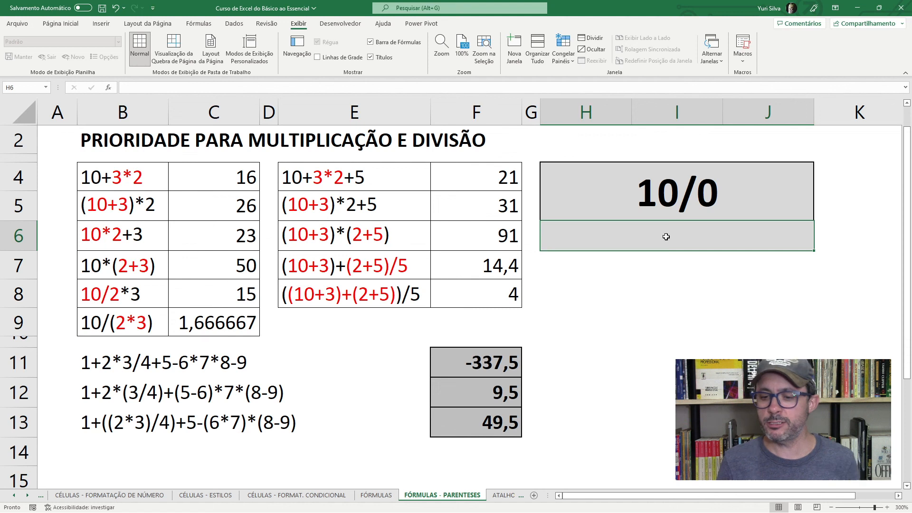
pyautogui.write('=10/0')
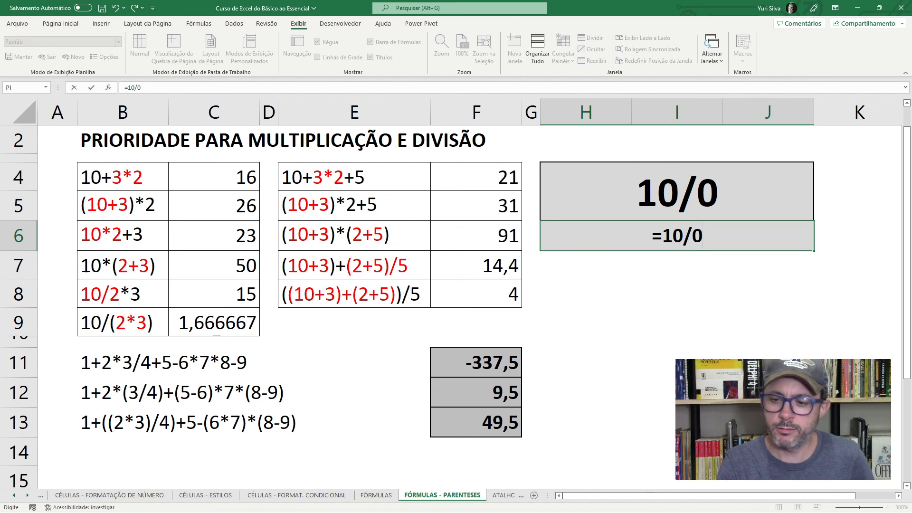
pyautogui.hotkey('ctrl', 'Return')
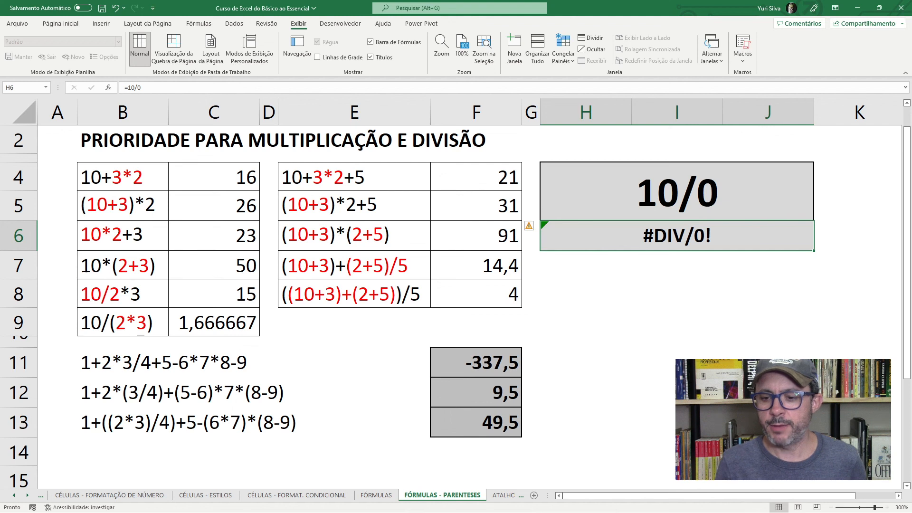
pyautogui.press('Down')
pyautogui.press('Up')
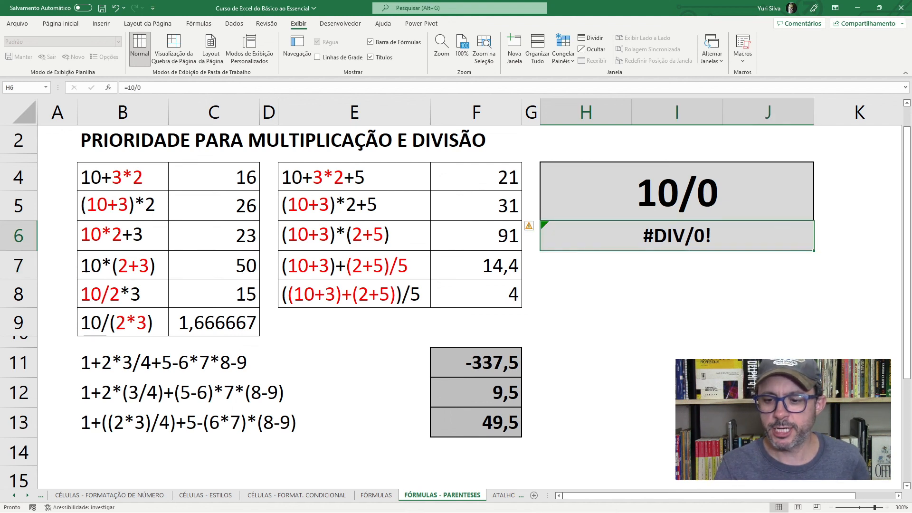